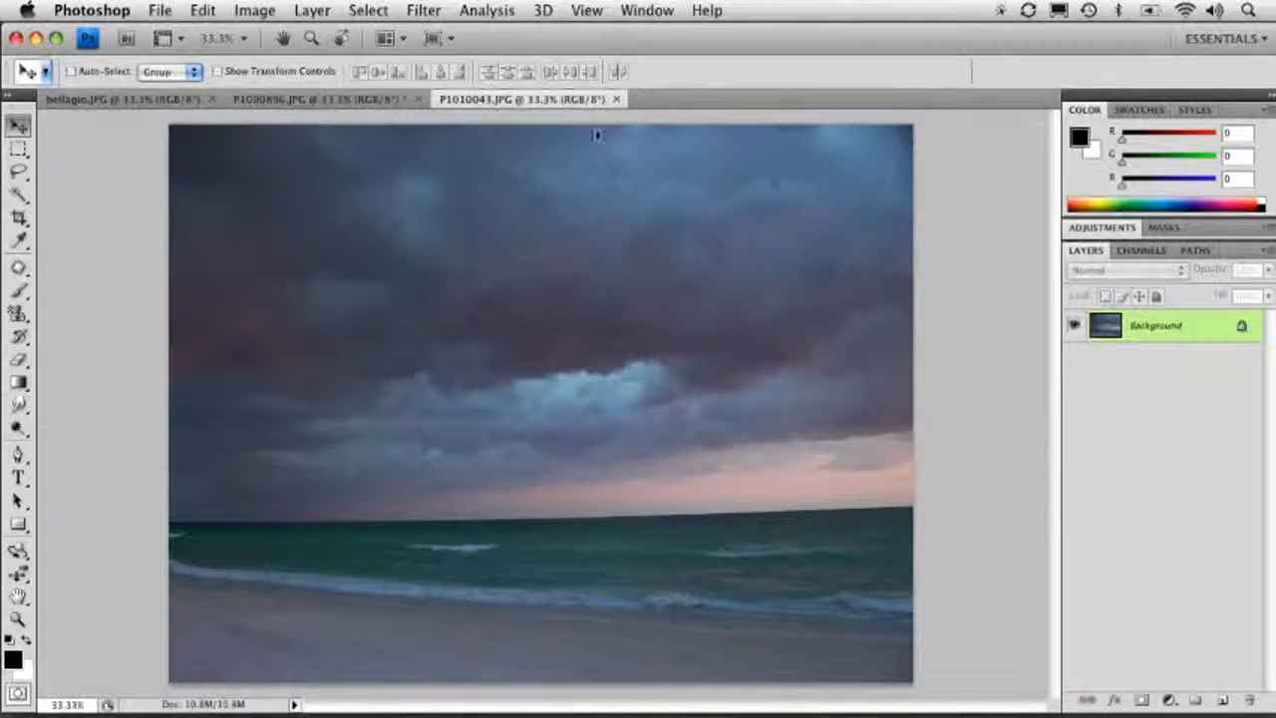
Step: Try Auto Tone on the stormy beach photo and undo the correction
click(263, 12)
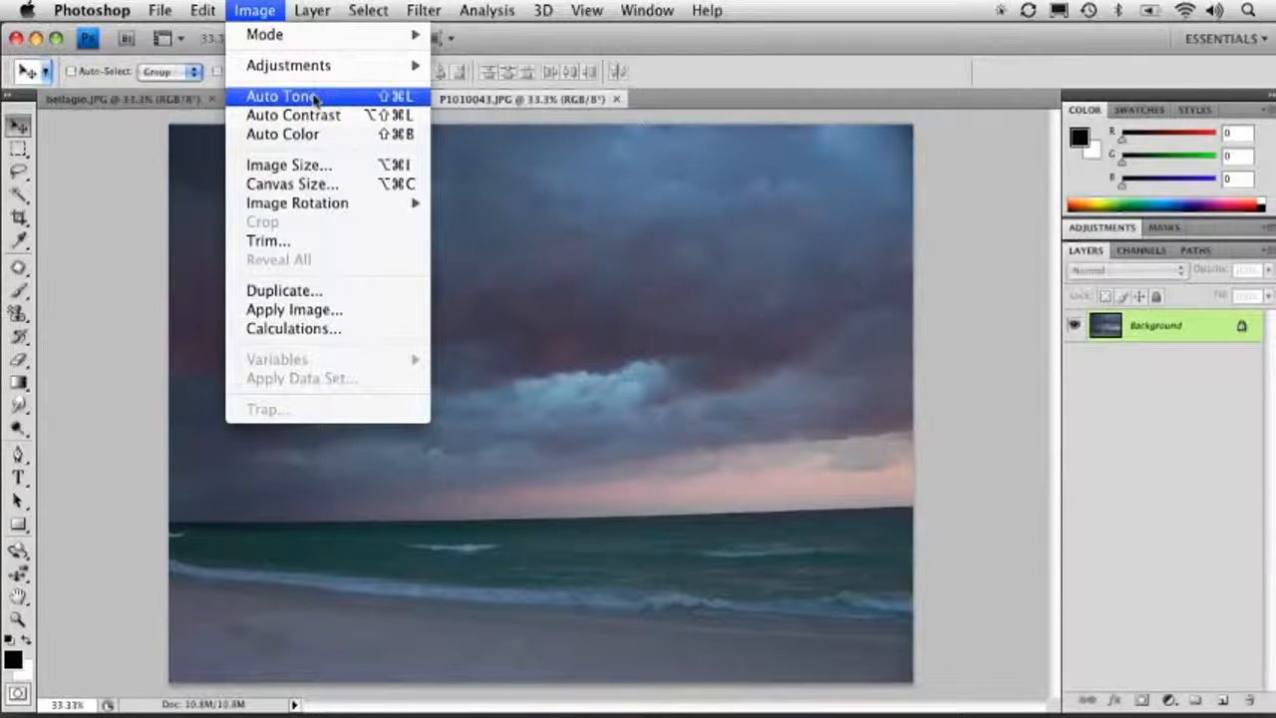
click(389, 100)
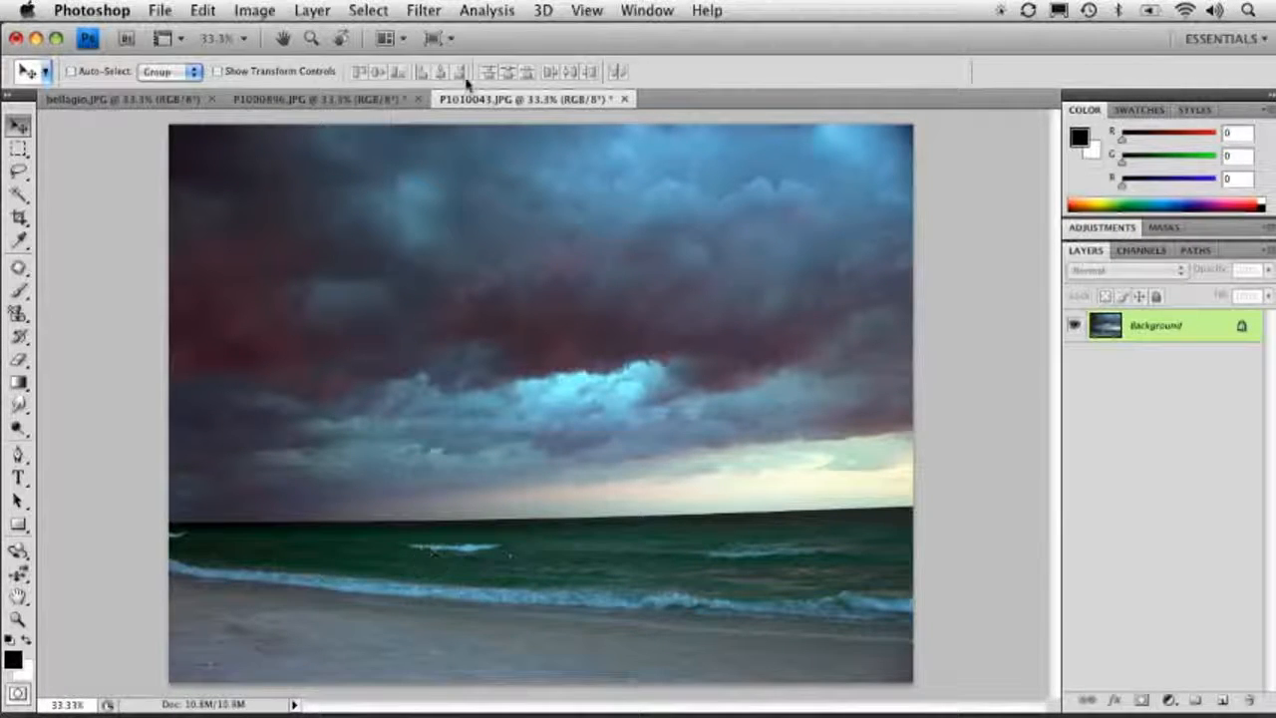
key(super+z)
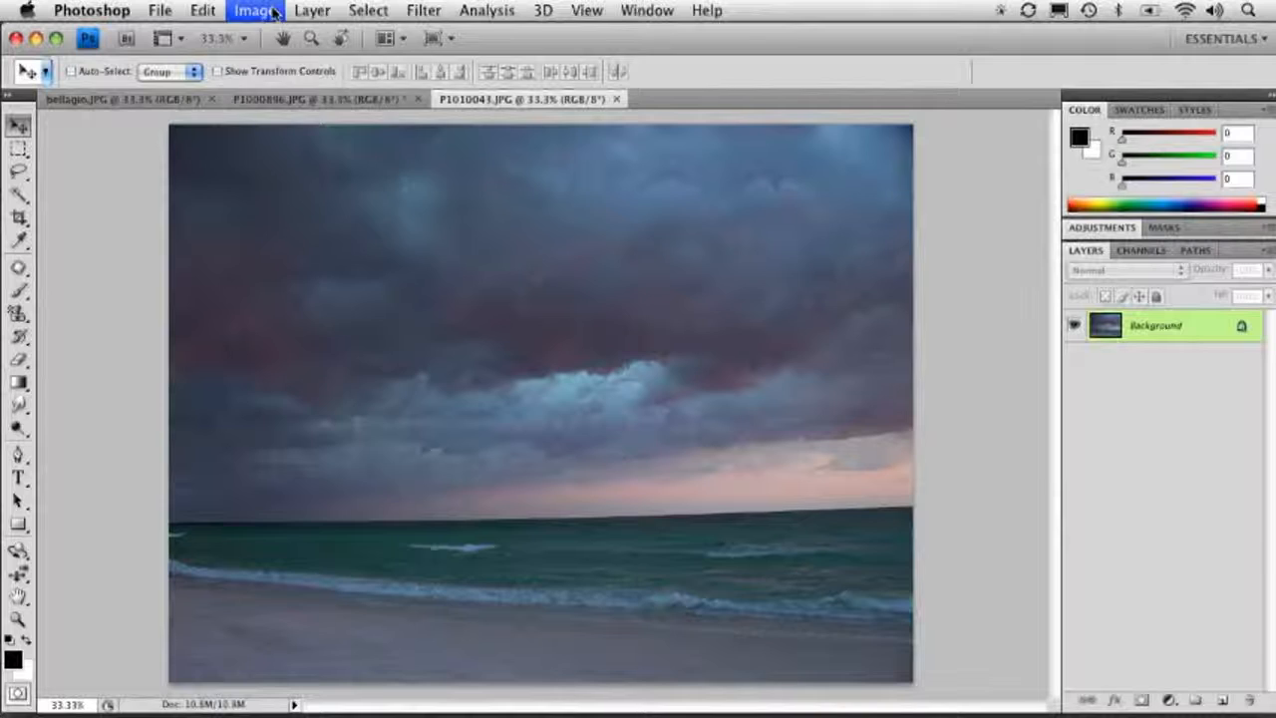
Step: Try Auto Contrast on the beach photo and undo the correction
click(271, 12)
click(285, 114)
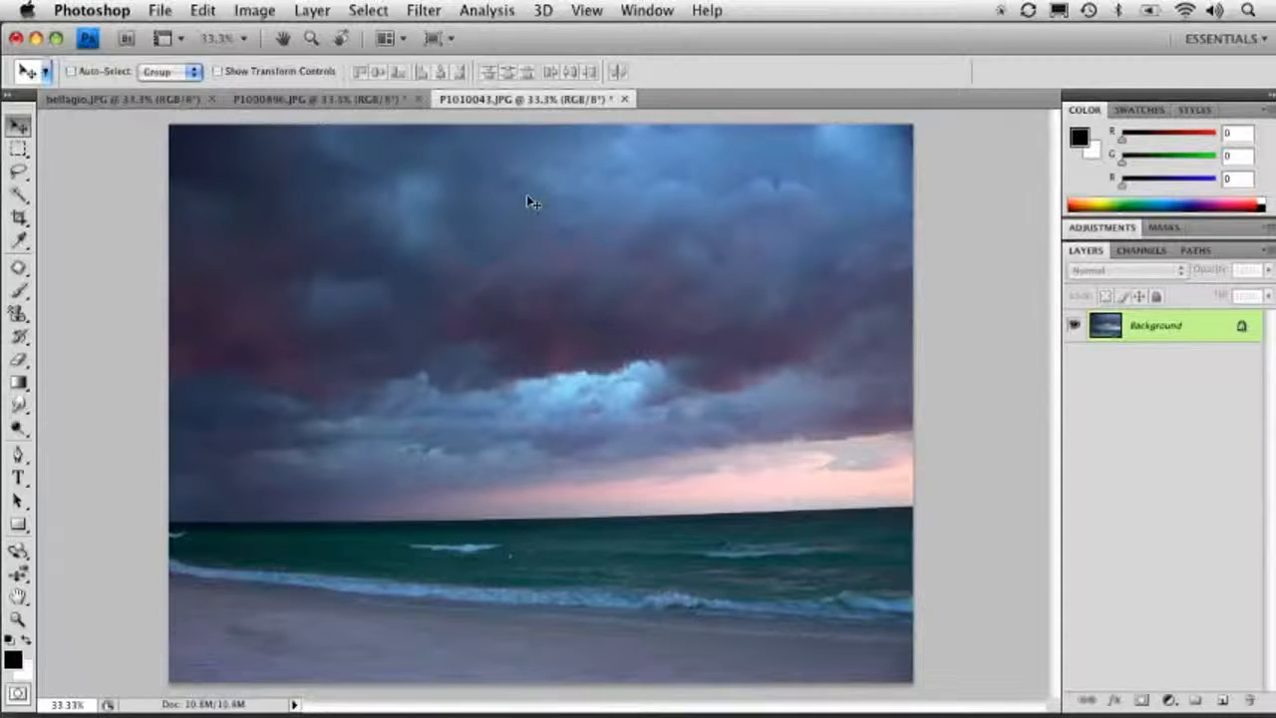
key(super+z)
Step: Try Auto Color on the beach photo and undo the correction
click(254, 10)
click(298, 140)
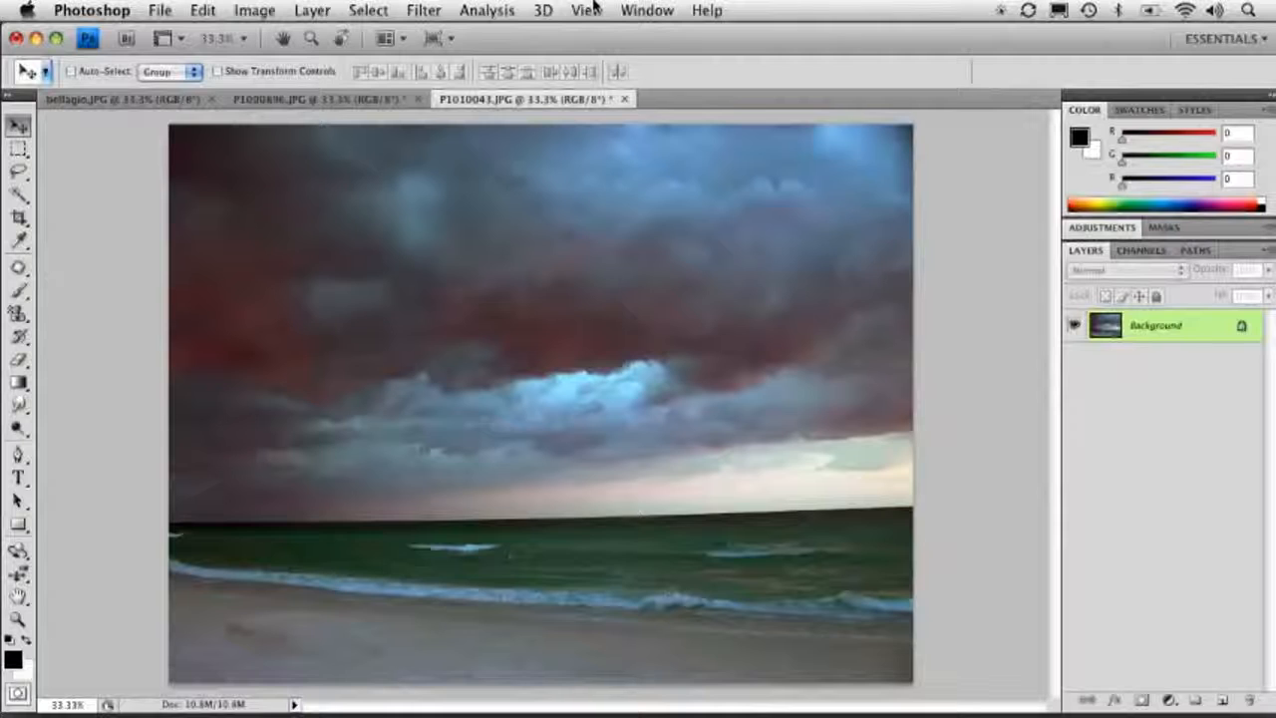
key(super+z)
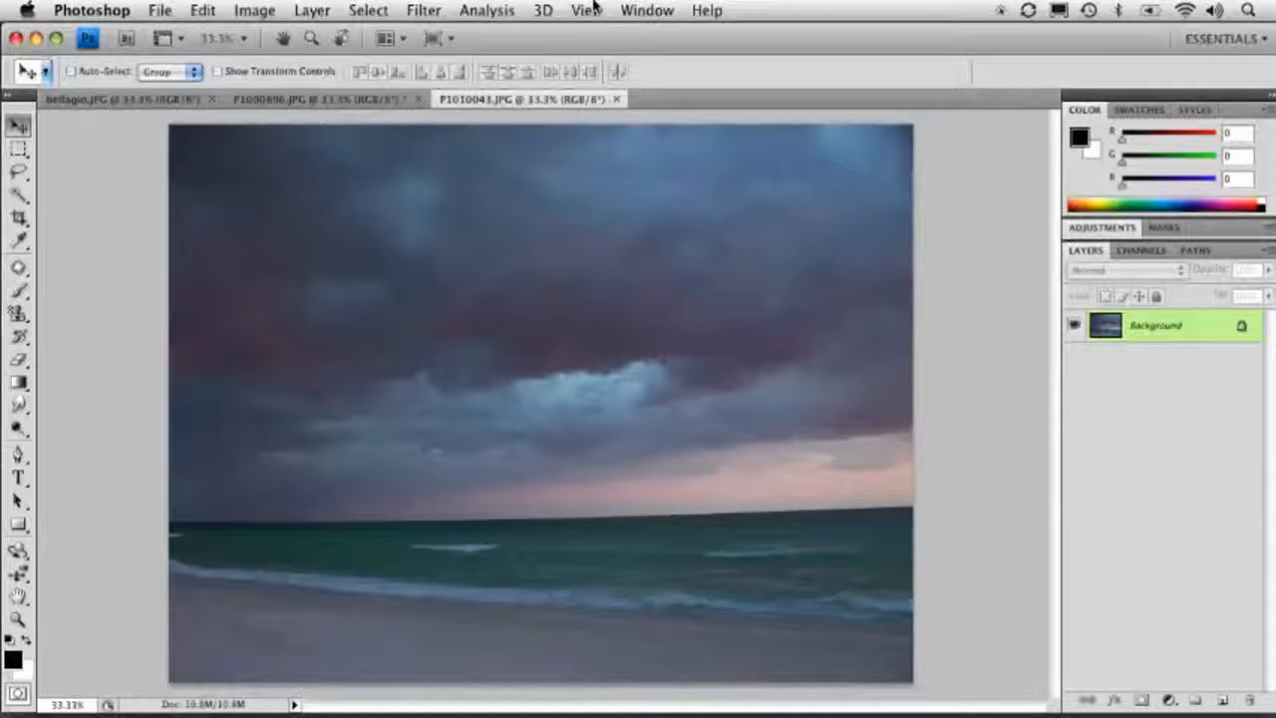
Step: Open a Levels adjustment and set the RGB input black point to 27 and the white point to 214
click(261, 10)
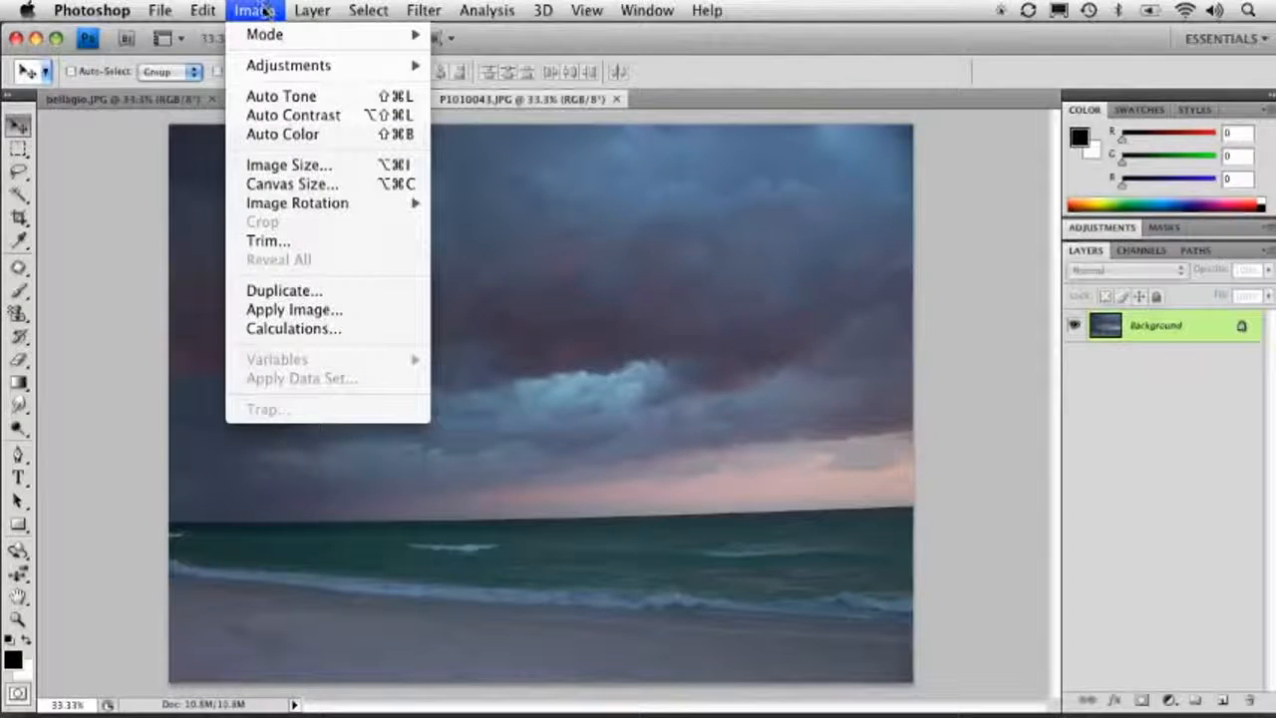
mouse_move(285, 70)
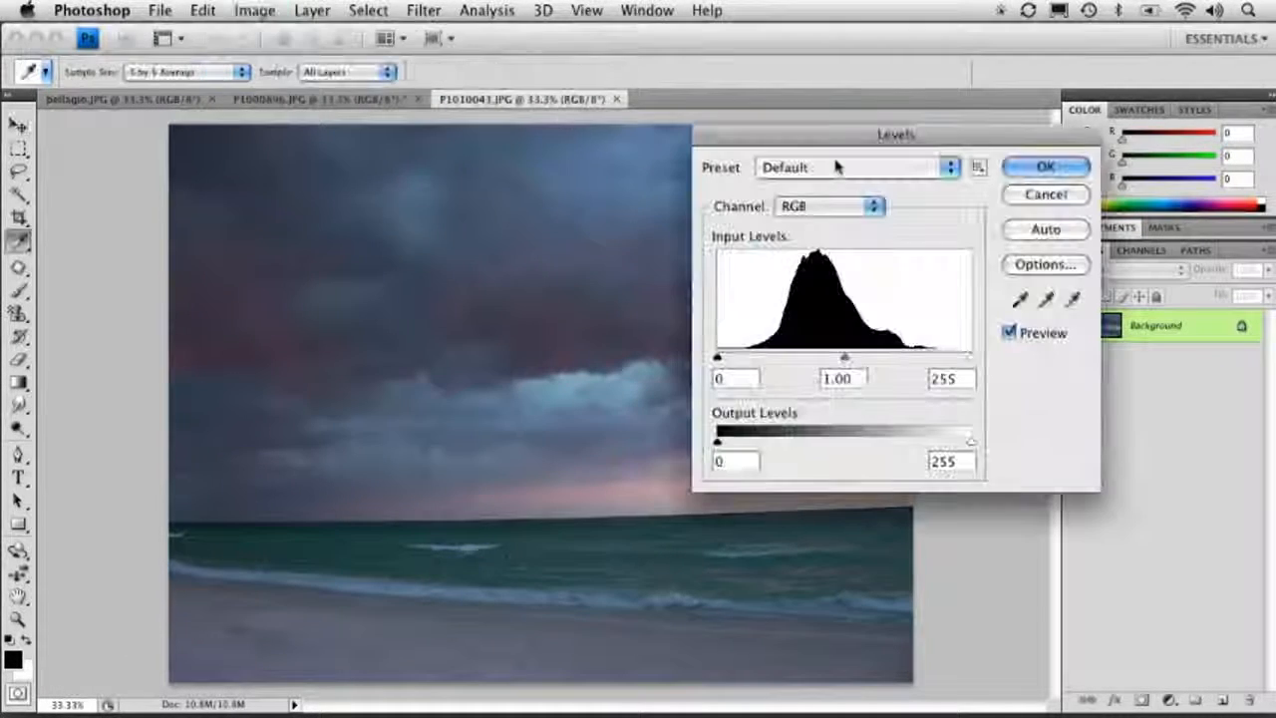
drag(806, 130, 797, 183)
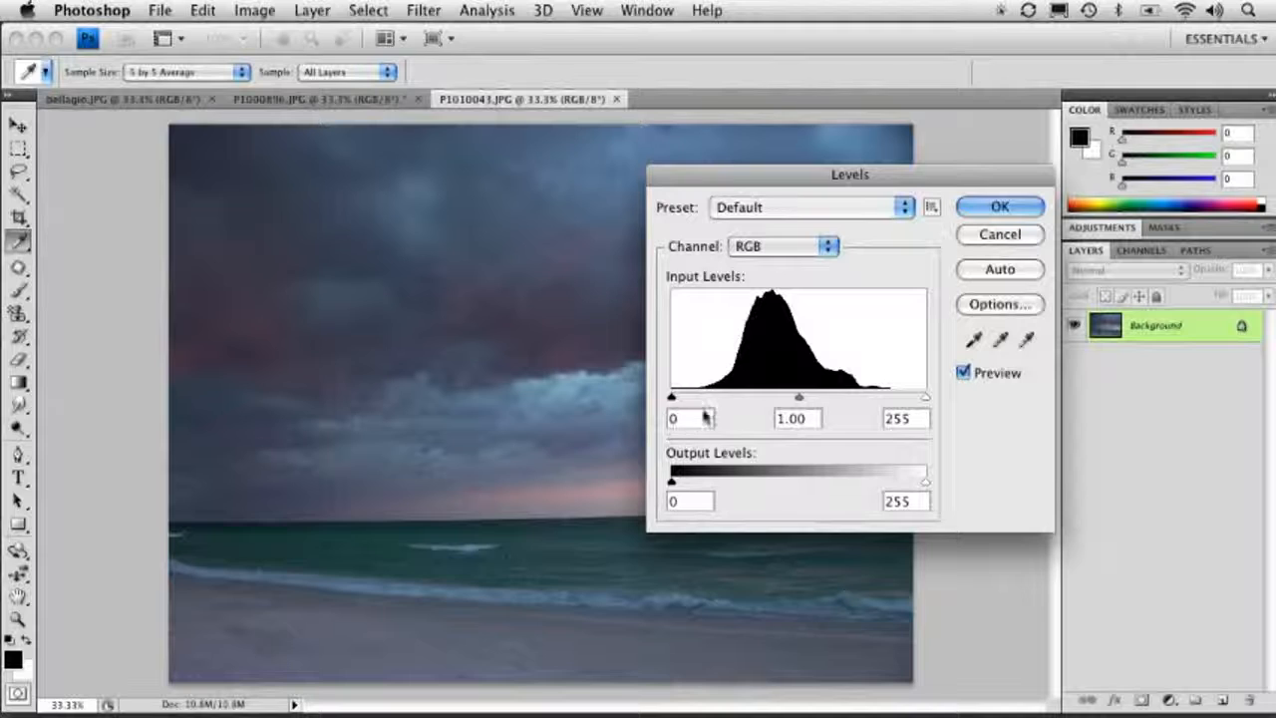
drag(776, 177, 747, 169)
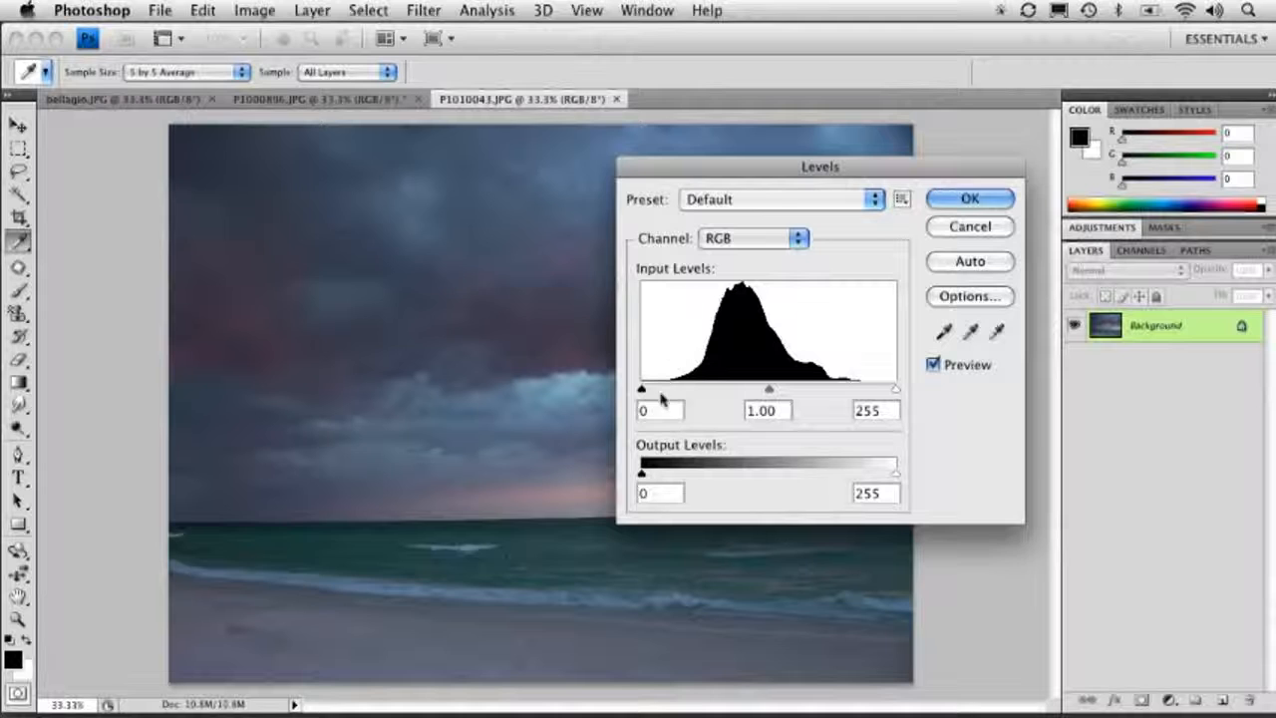
drag(642, 389, 668, 391)
drag(896, 389, 854, 393)
drag(710, 167, 924, 328)
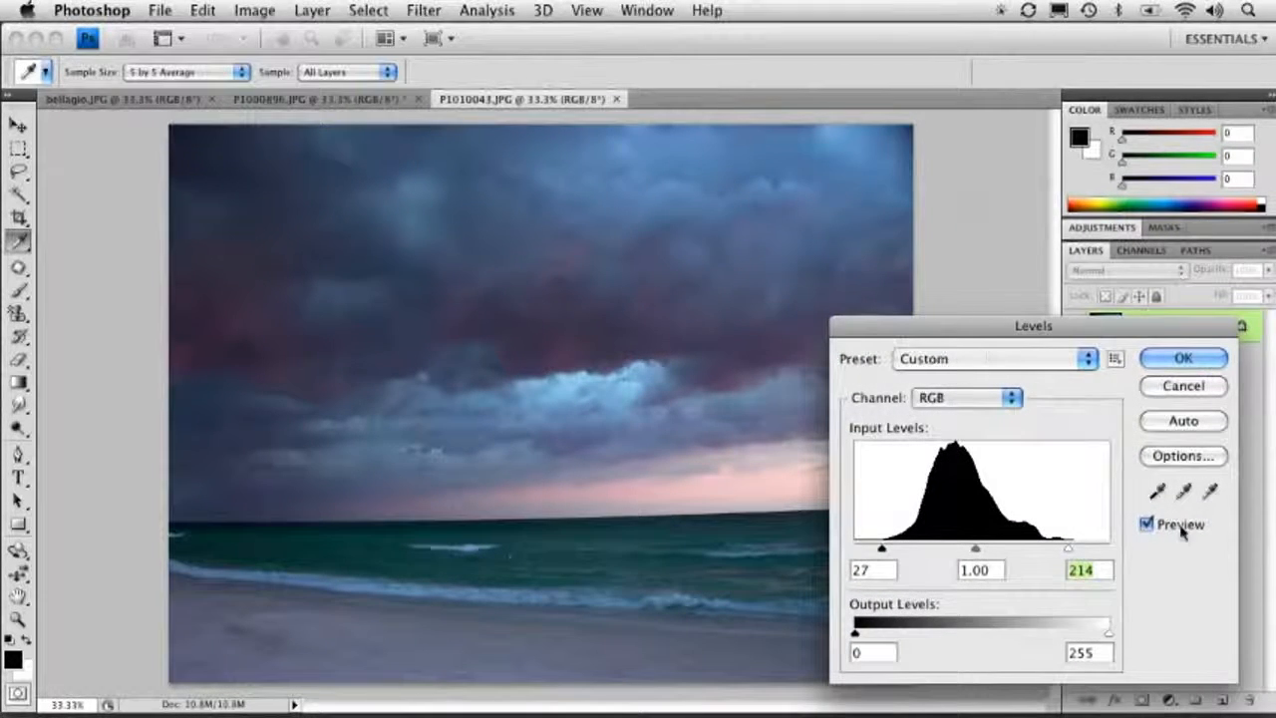
Step: Compare the photo with the Levels preview off and on, and undo the adjustment after applying it
click(1147, 524)
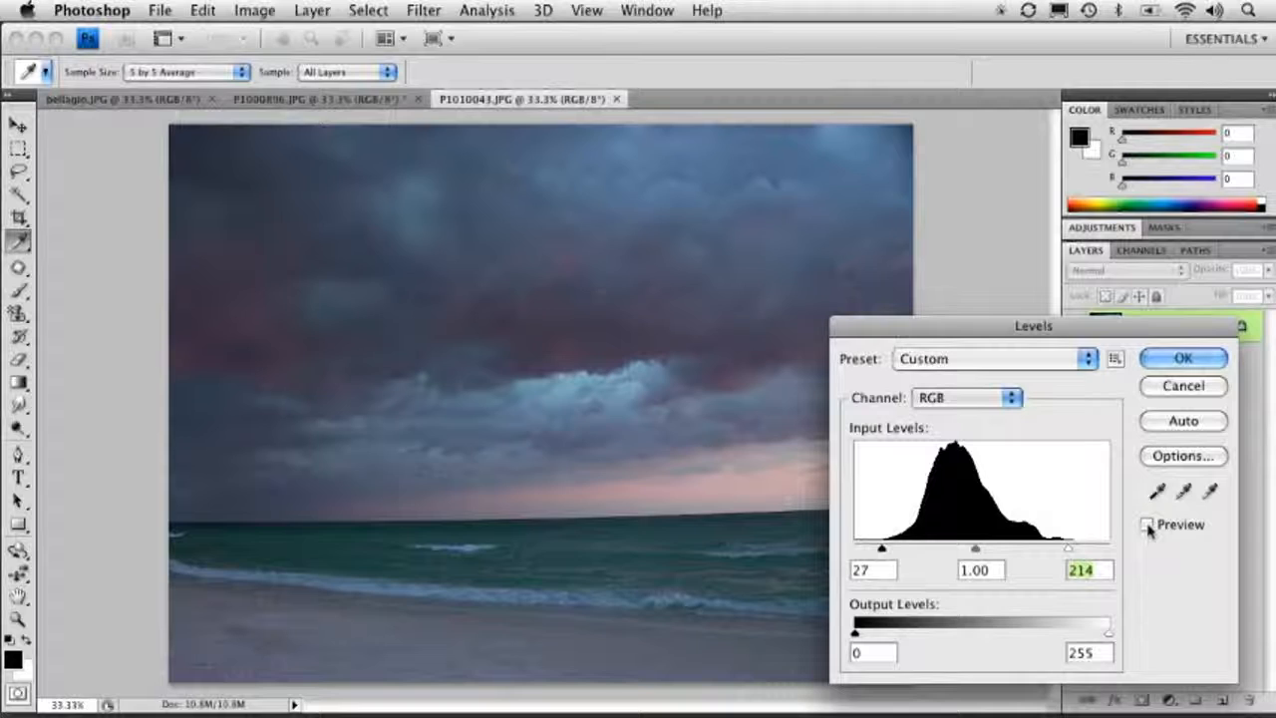
click(1147, 524)
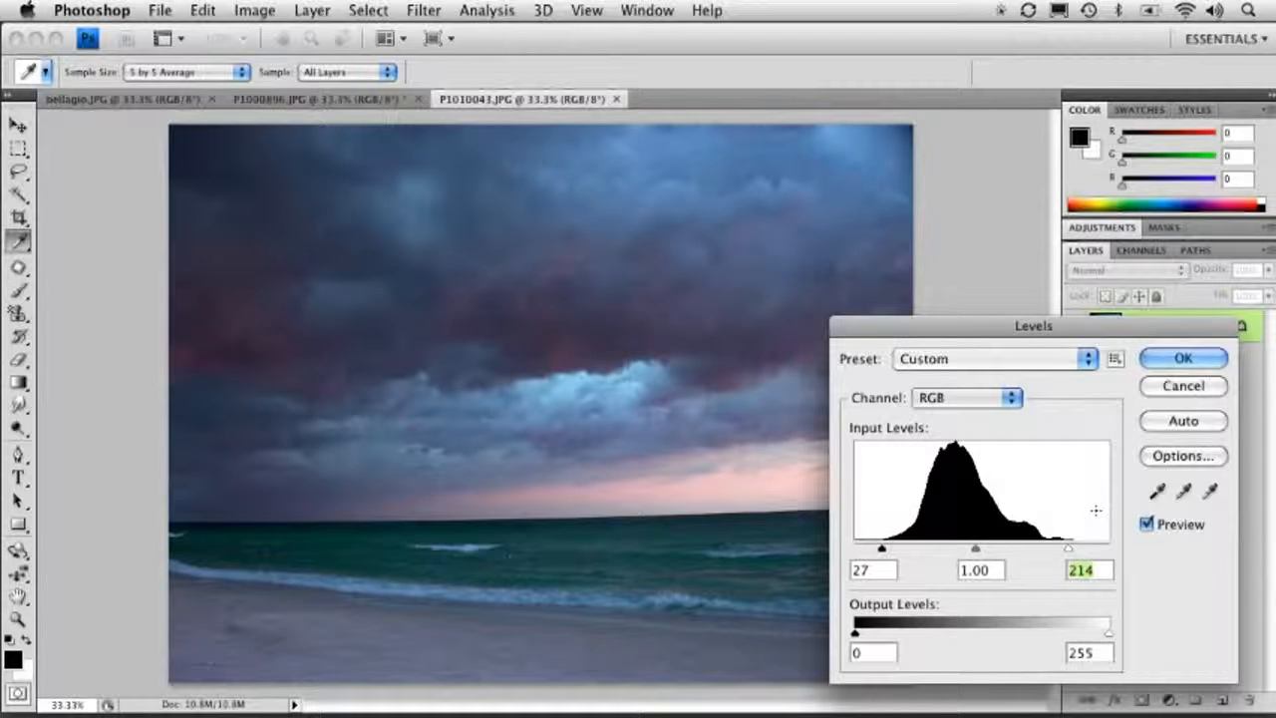
key(Return)
key(v)
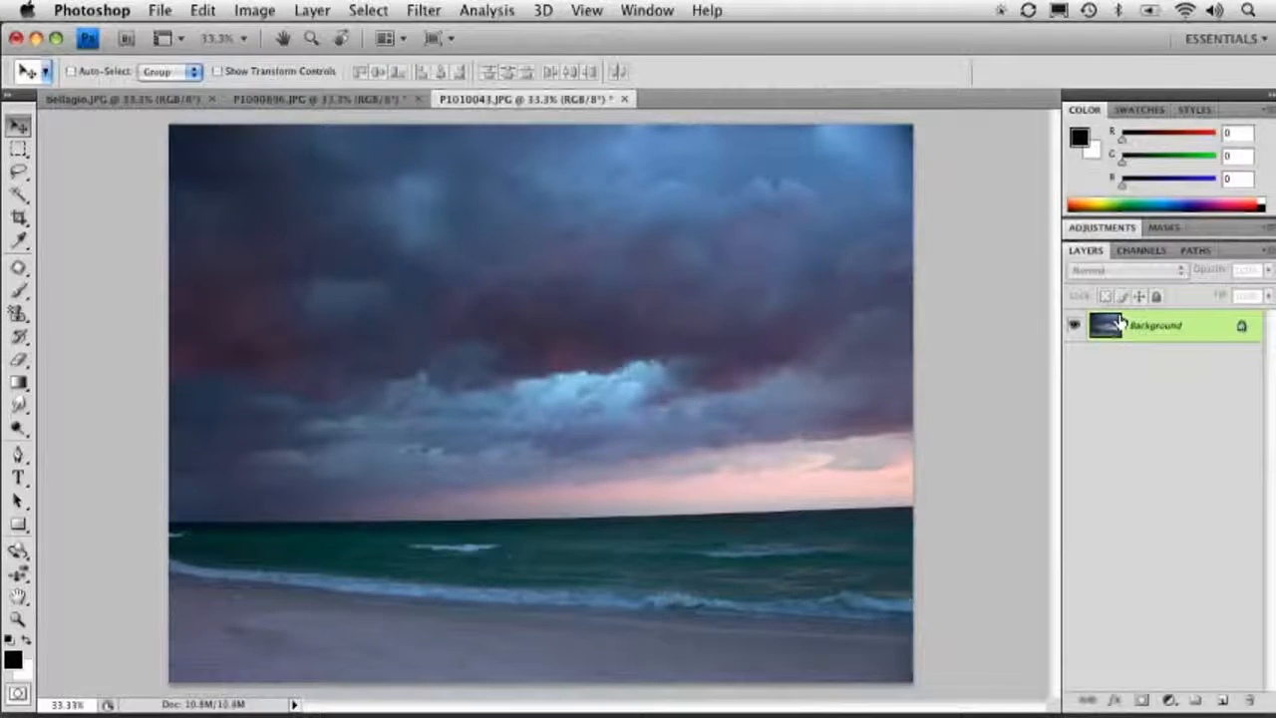
key(super+z)
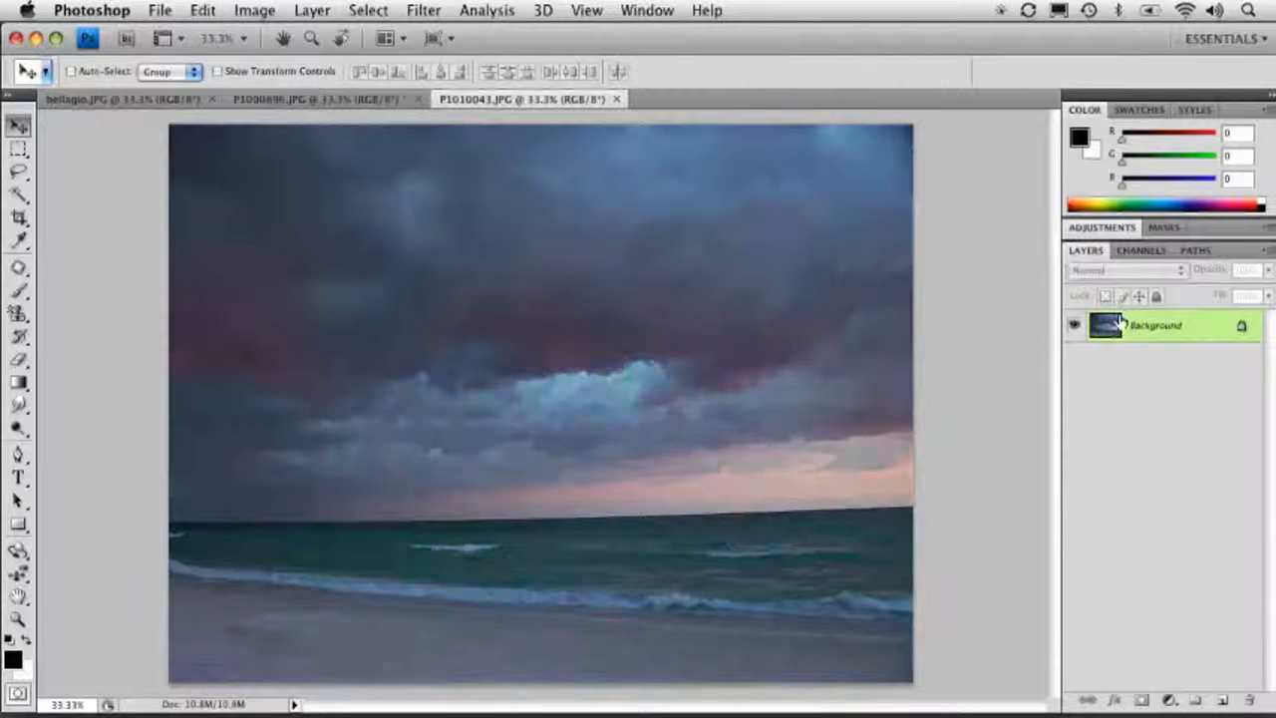
Step: Open Levels again and set the black point by sampling the dark sea at the left end of the horizon
click(261, 12)
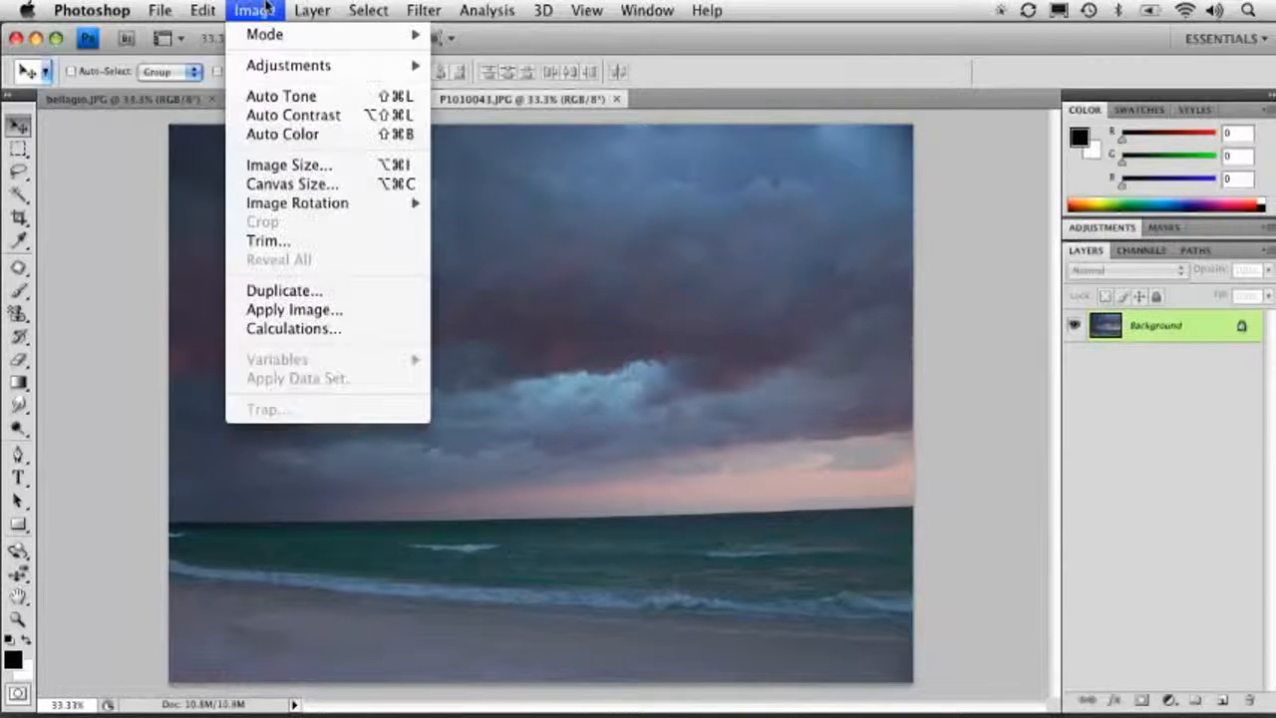
mouse_move(265, 62)
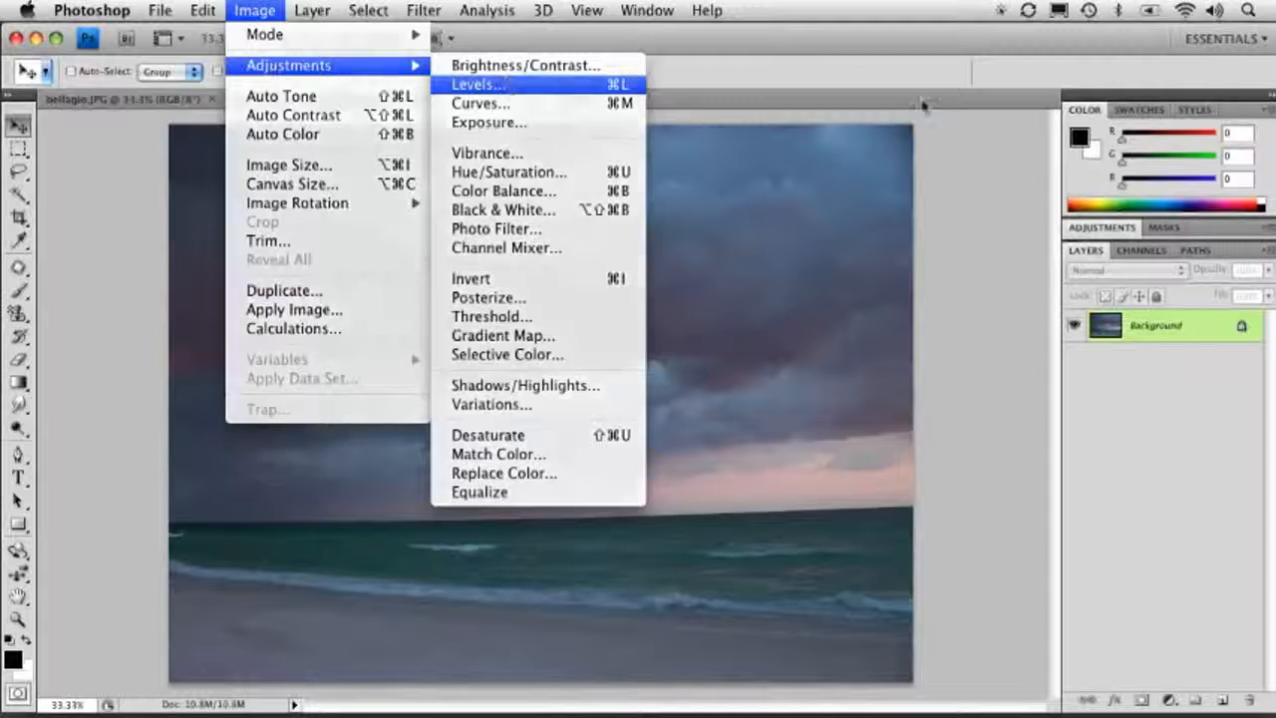
click(483, 84)
drag(938, 306, 954, 152)
click(1137, 317)
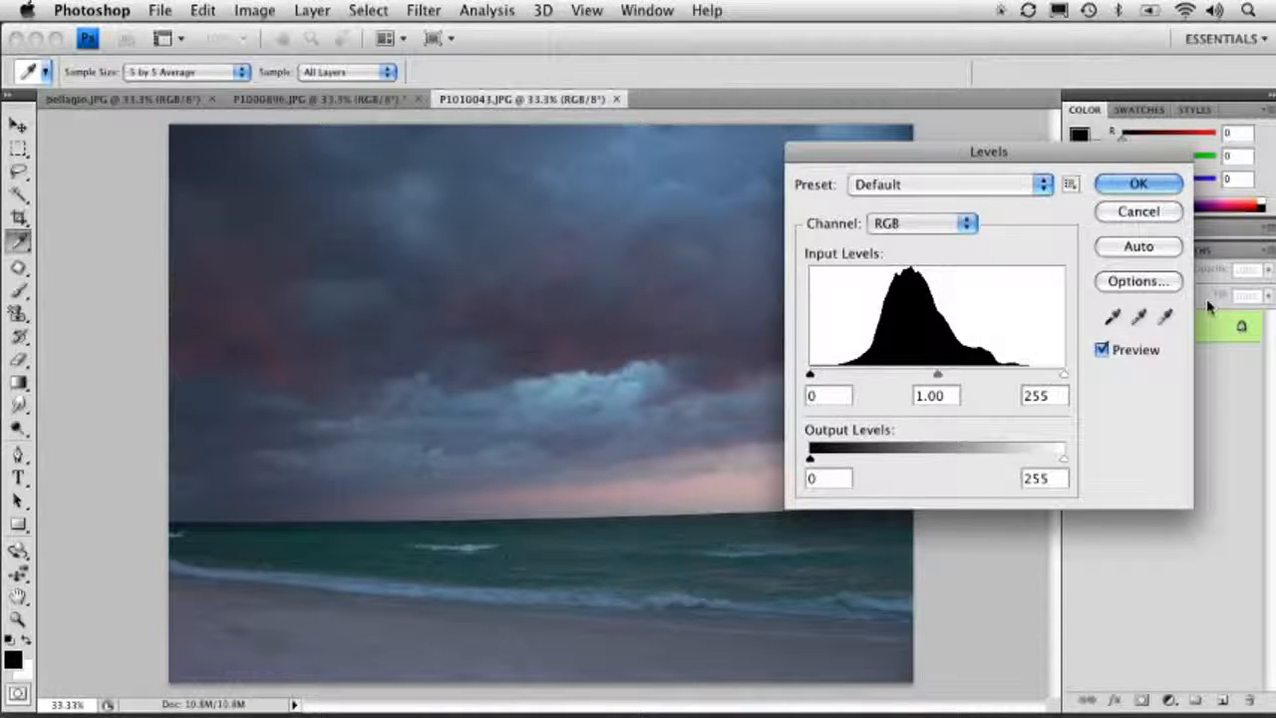
click(1112, 318)
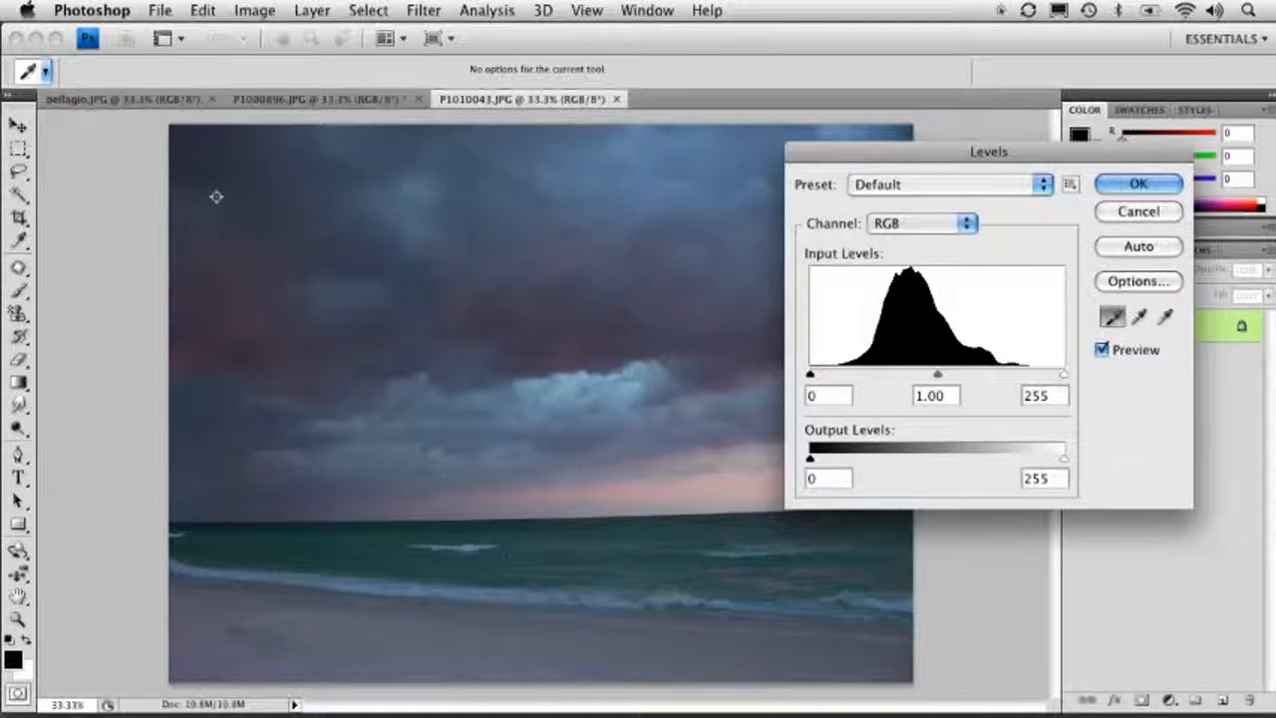
drag(836, 163, 908, 132)
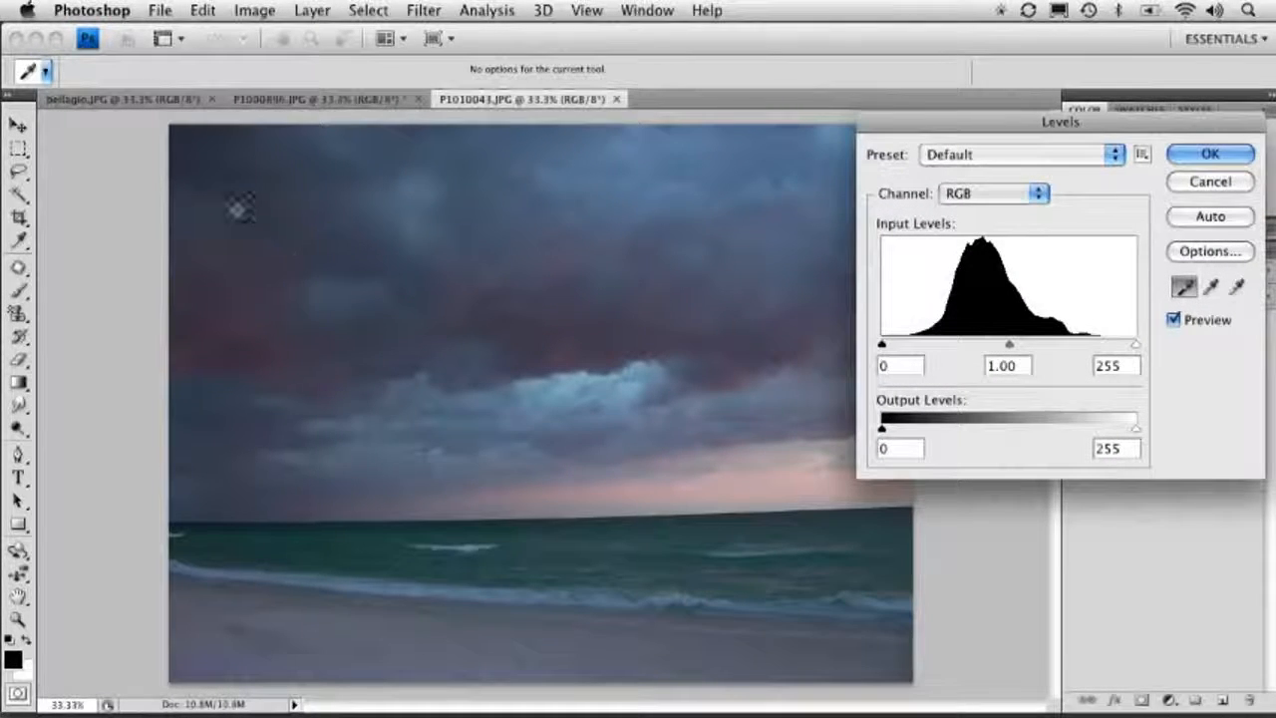
click(174, 525)
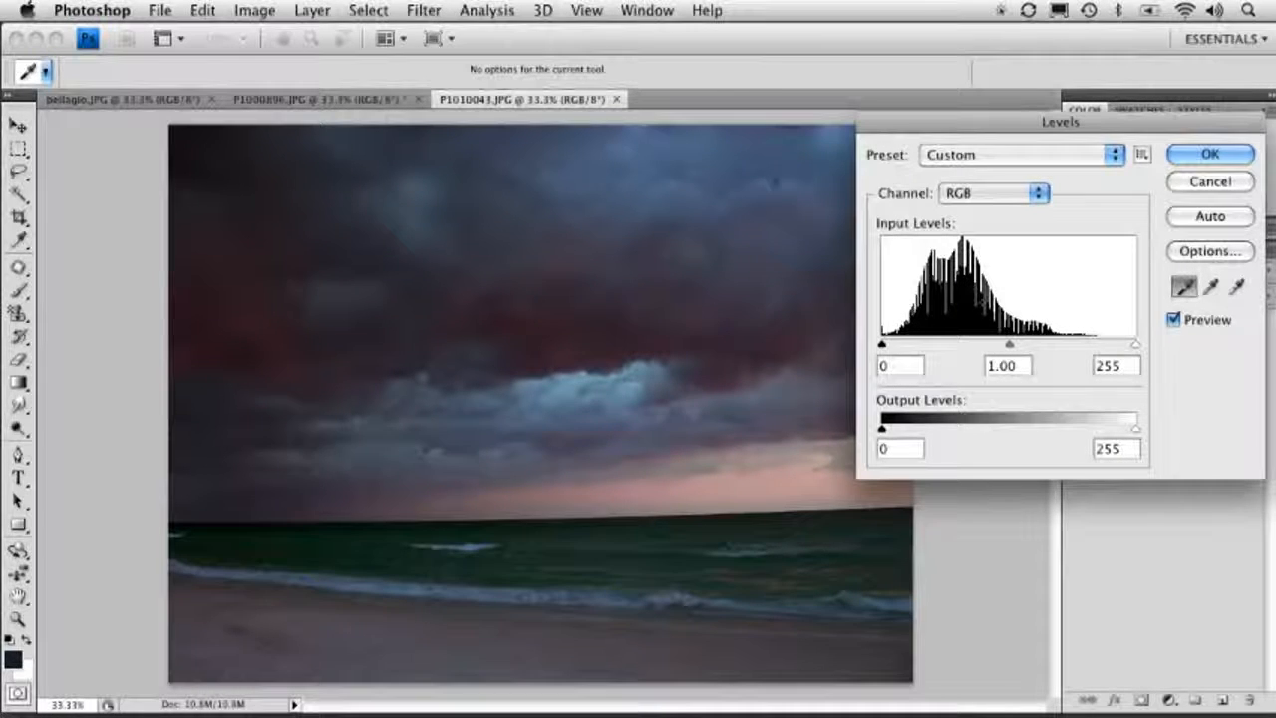
Step: Try sampling the small wave crest in the sea as the white point, and reset all Levels settings
click(1238, 287)
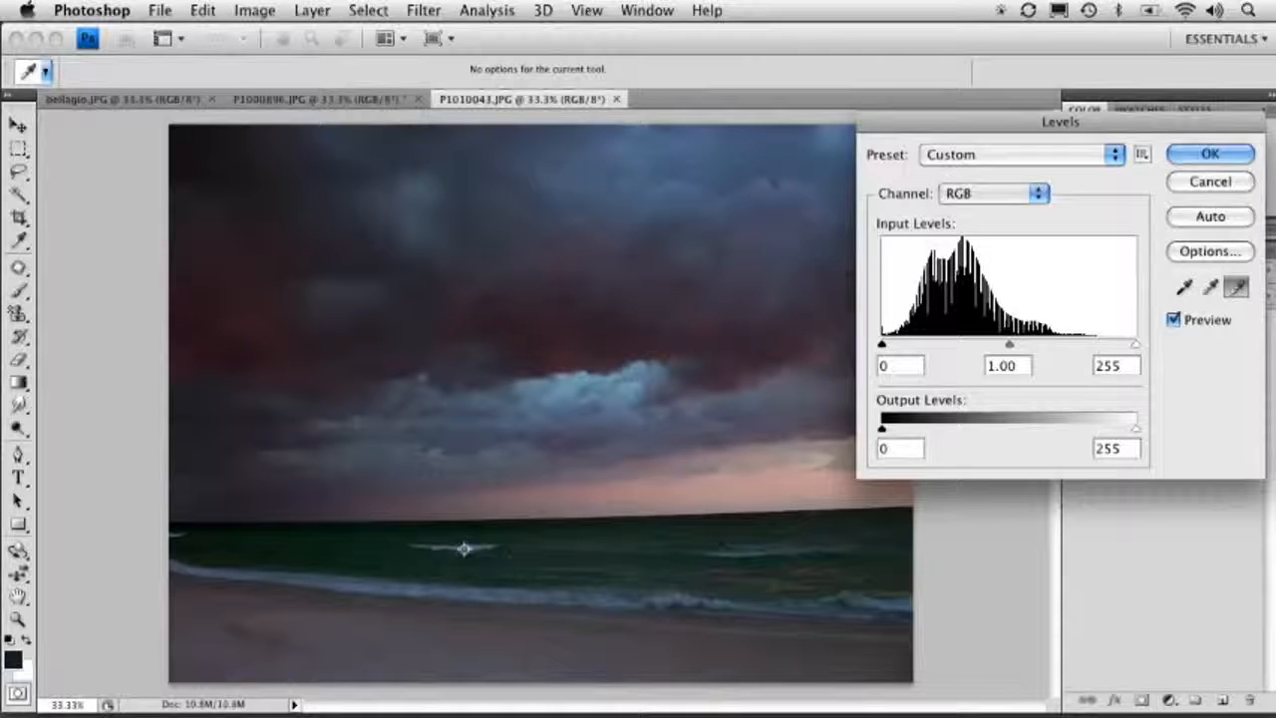
click(464, 548)
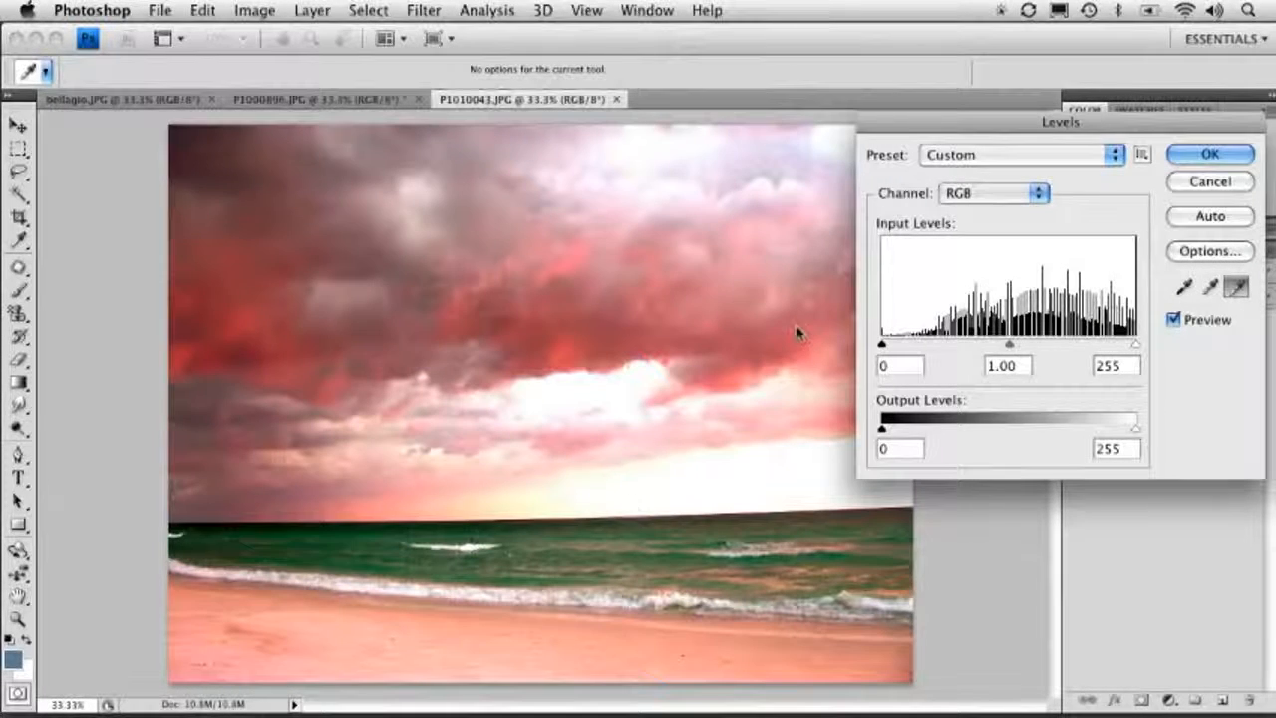
click(781, 199)
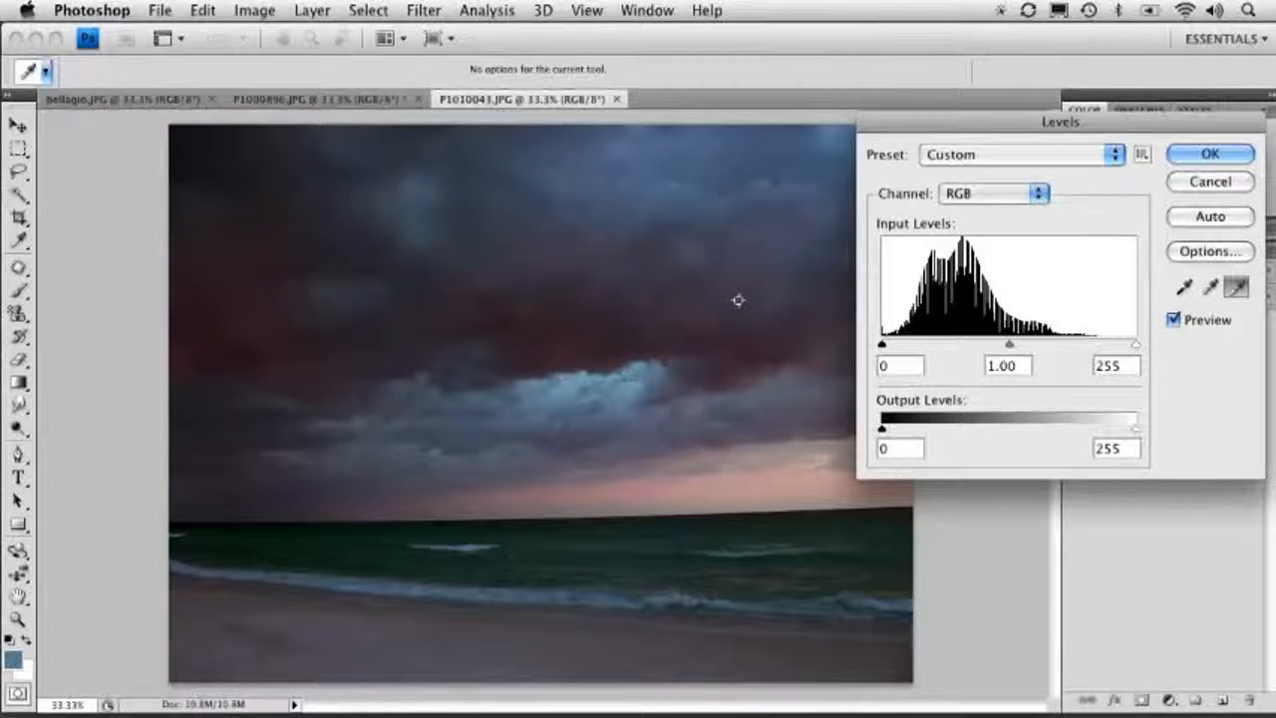
click(1192, 187)
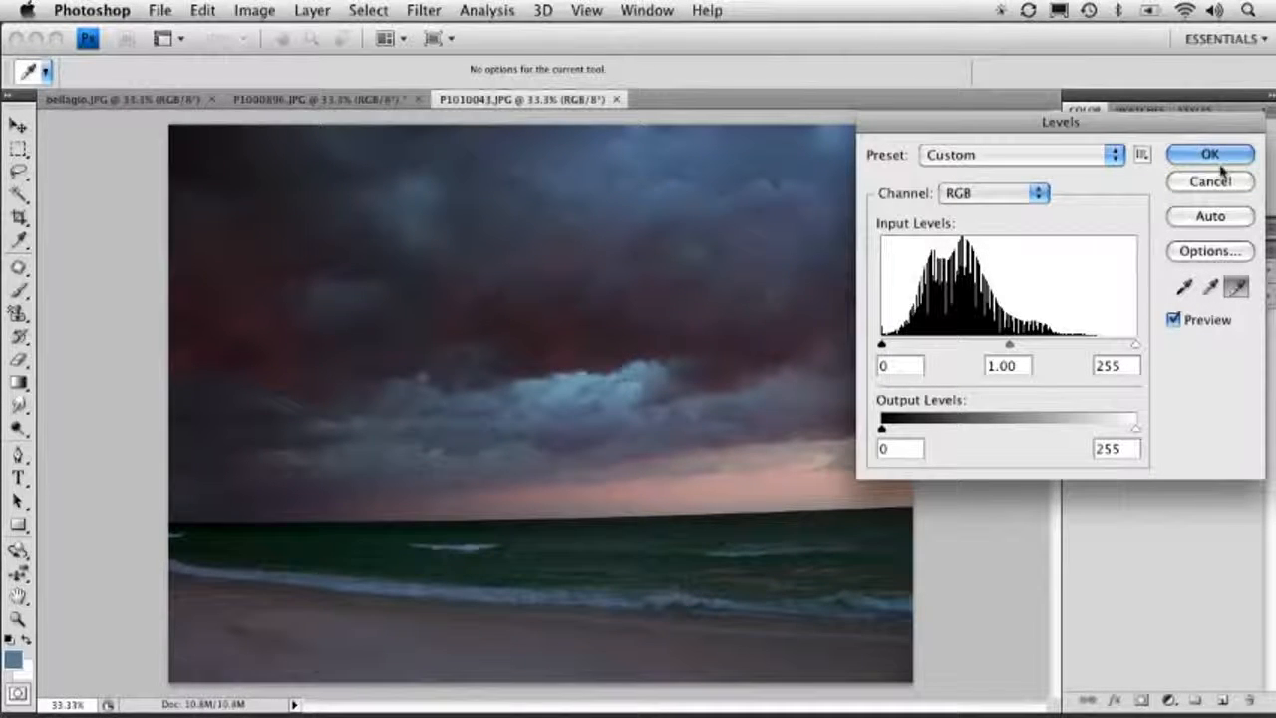
key(alt)
alt+click(1210, 184)
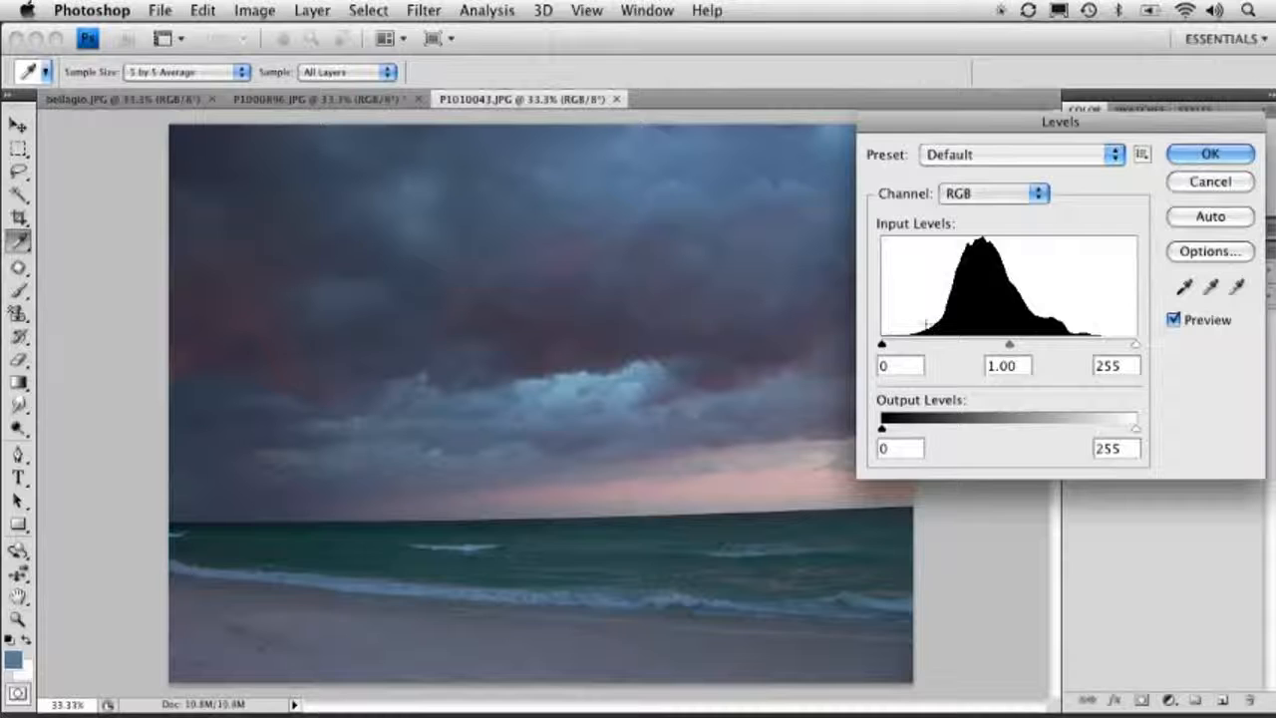
Step: Apply Levels with the RGB input black point at 29 and white point at 199, and undo it
drag(883, 344, 911, 344)
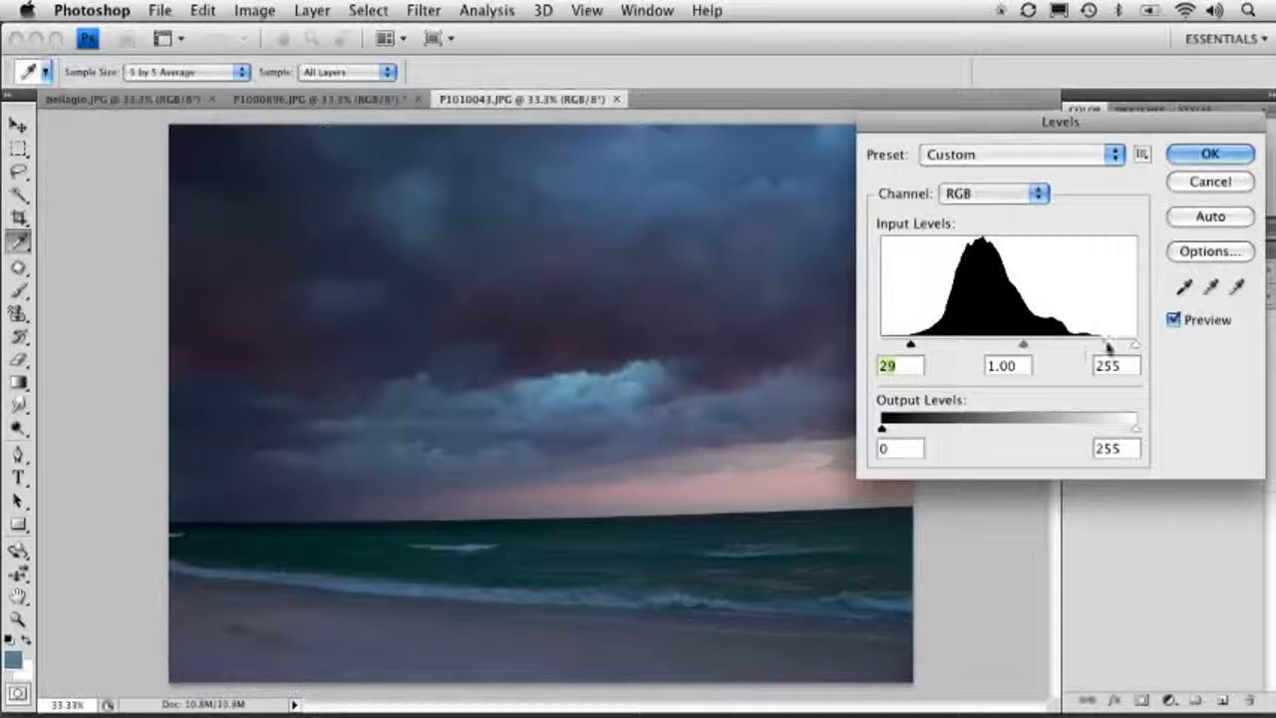
drag(1135, 344, 1081, 344)
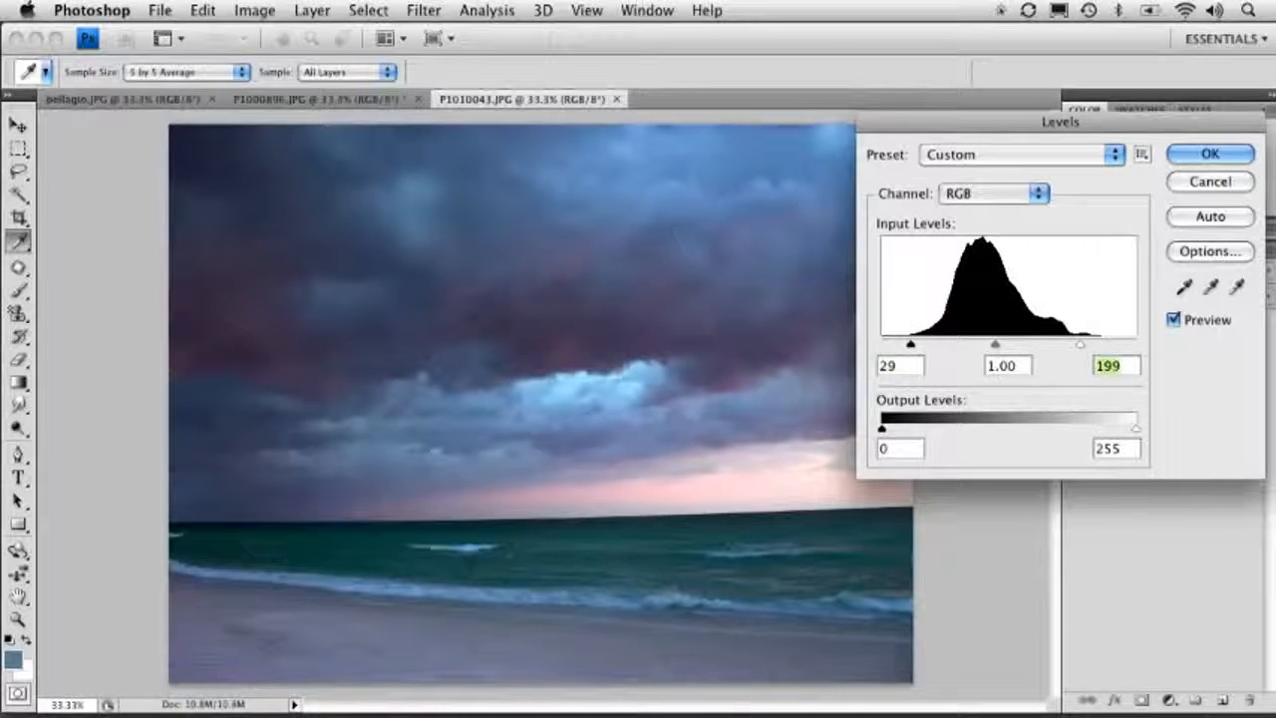
click(1210, 153)
key(v)
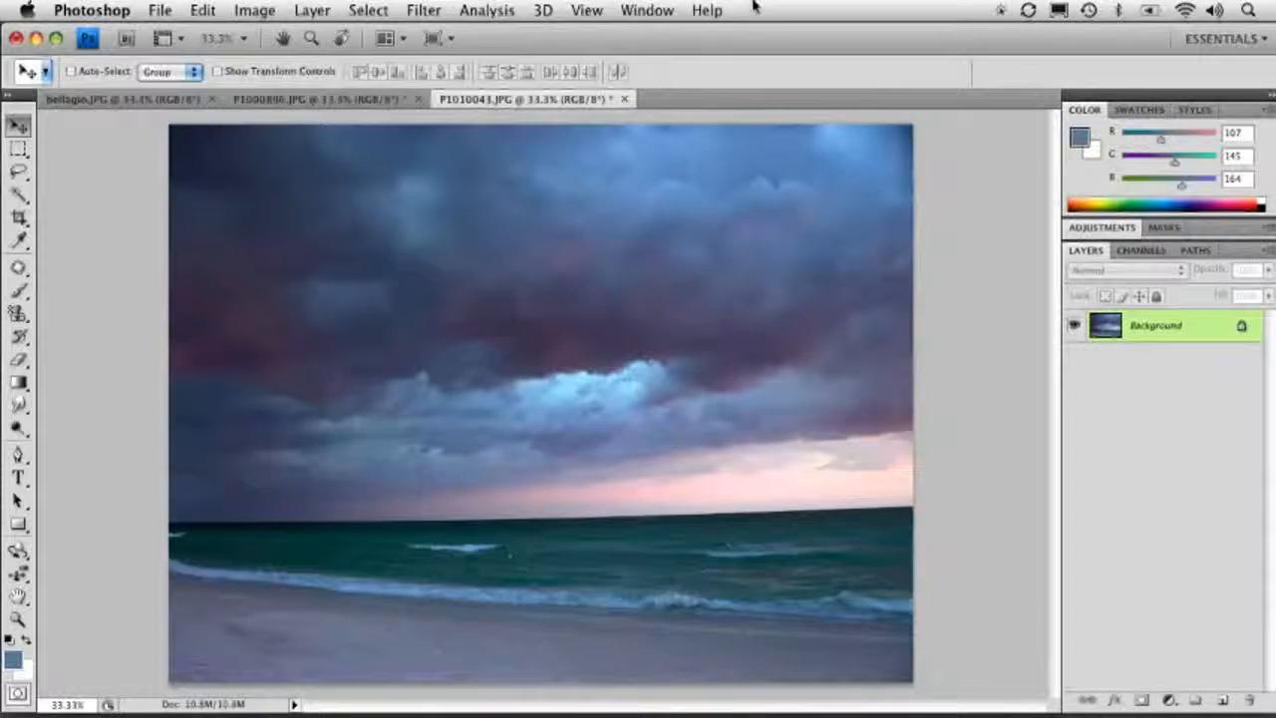
key(super+z)
Step: Open Curves and raise the midtones of the RGB curve with a point at input 121, output 136
click(257, 10)
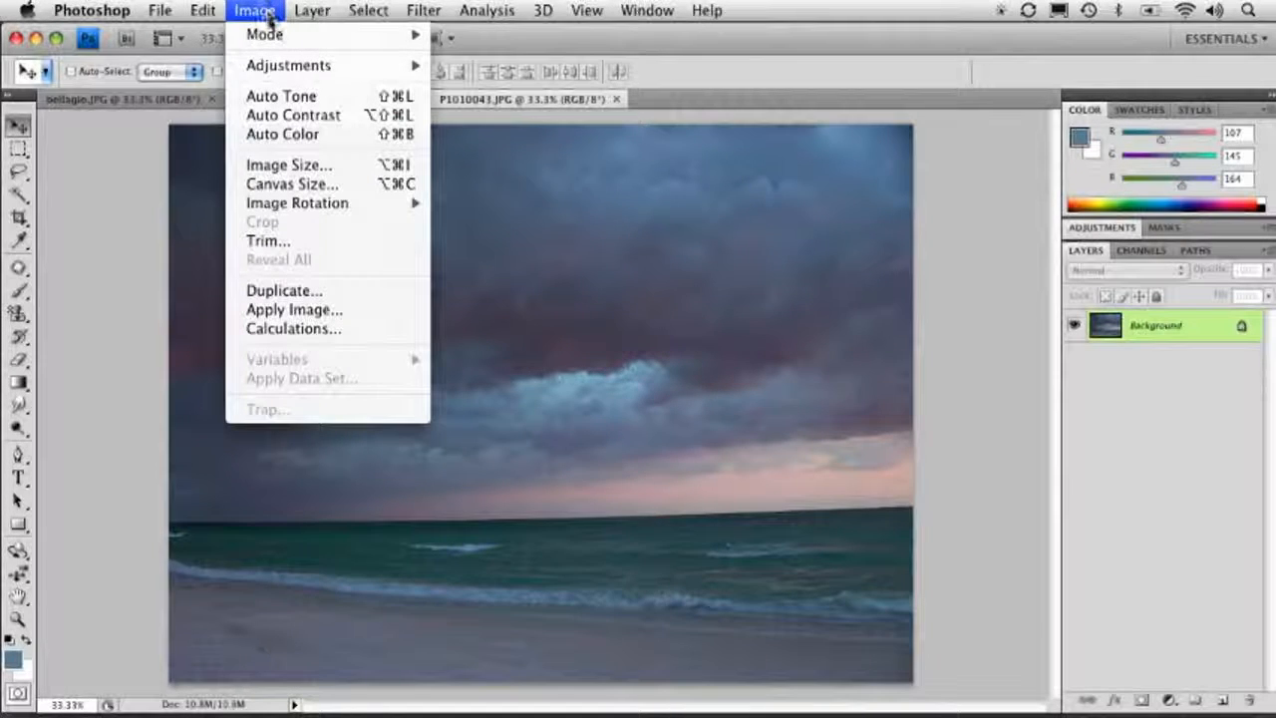
mouse_move(274, 66)
click(499, 104)
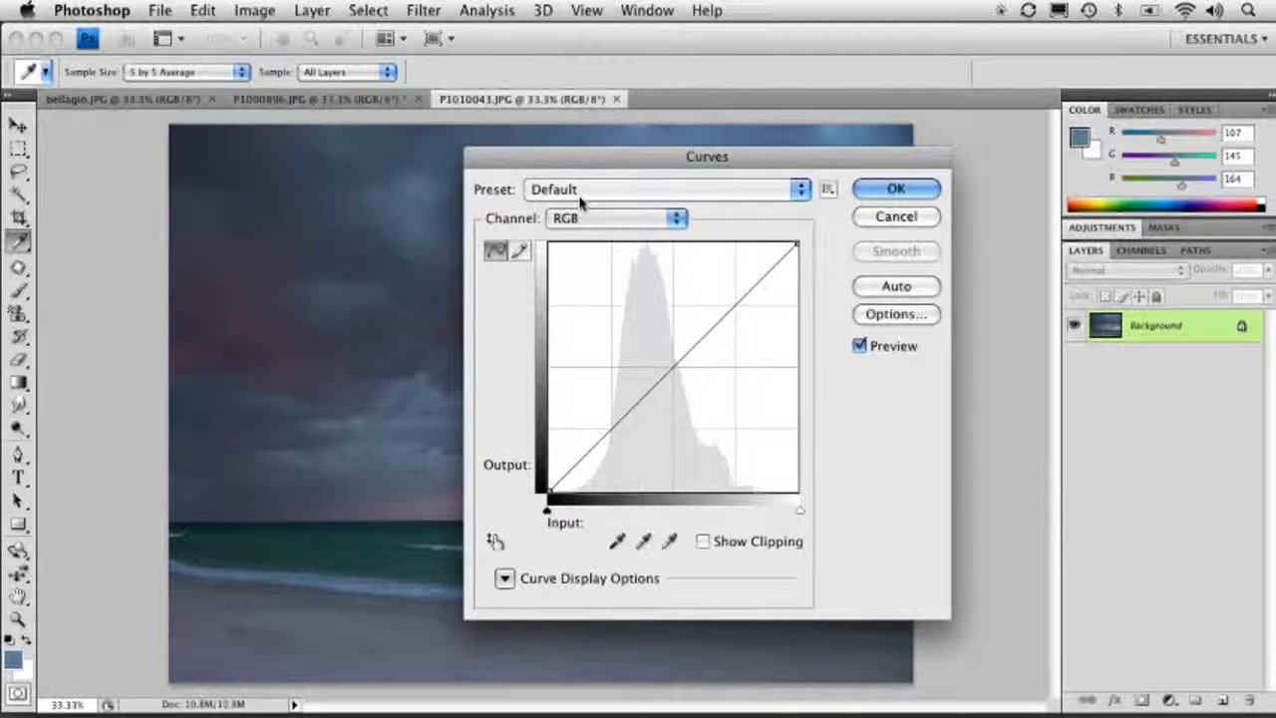
drag(581, 161, 802, 161)
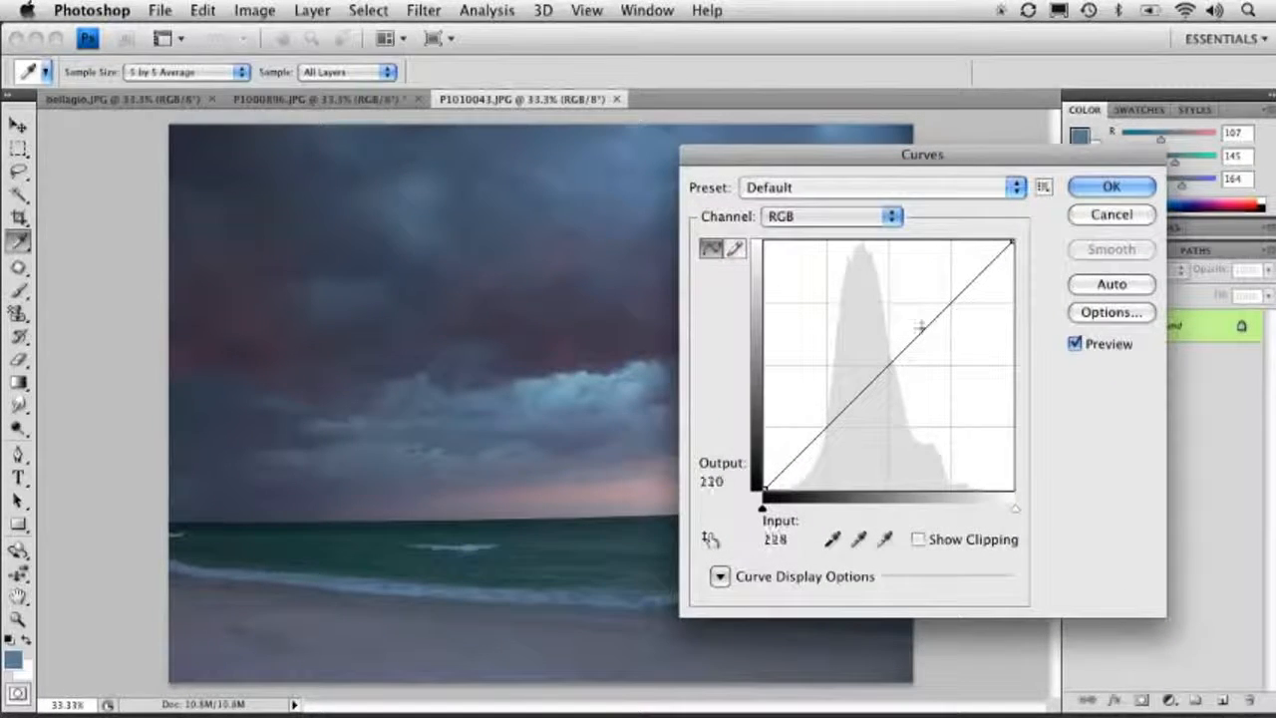
click(1012, 241)
mouse_move(1012, 241)
mouse_down()
mouse_move(993, 249)
mouse_move(1037, 272)
mouse_move(1011, 266)
mouse_move(1016, 241)
mouse_up()
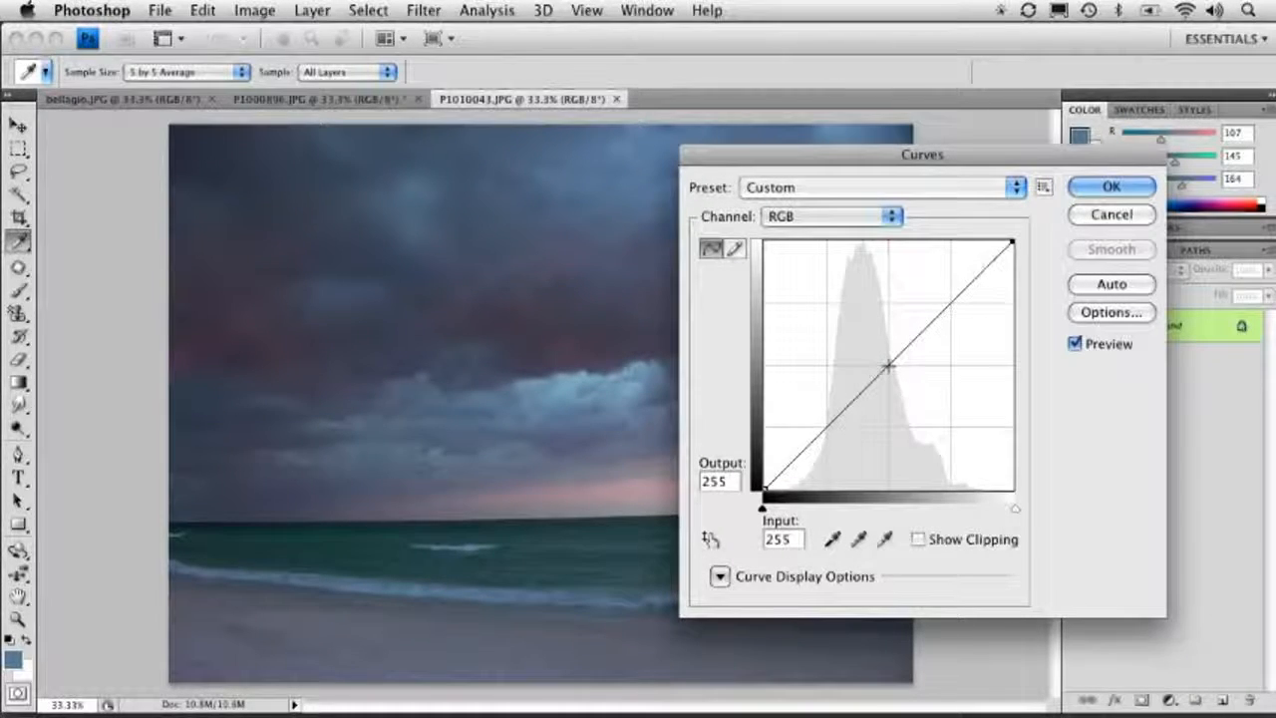
mouse_move(888, 365)
mouse_down()
mouse_move(900, 383)
mouse_move(897, 308)
mouse_move(841, 386)
mouse_move(884, 356)
mouse_up()
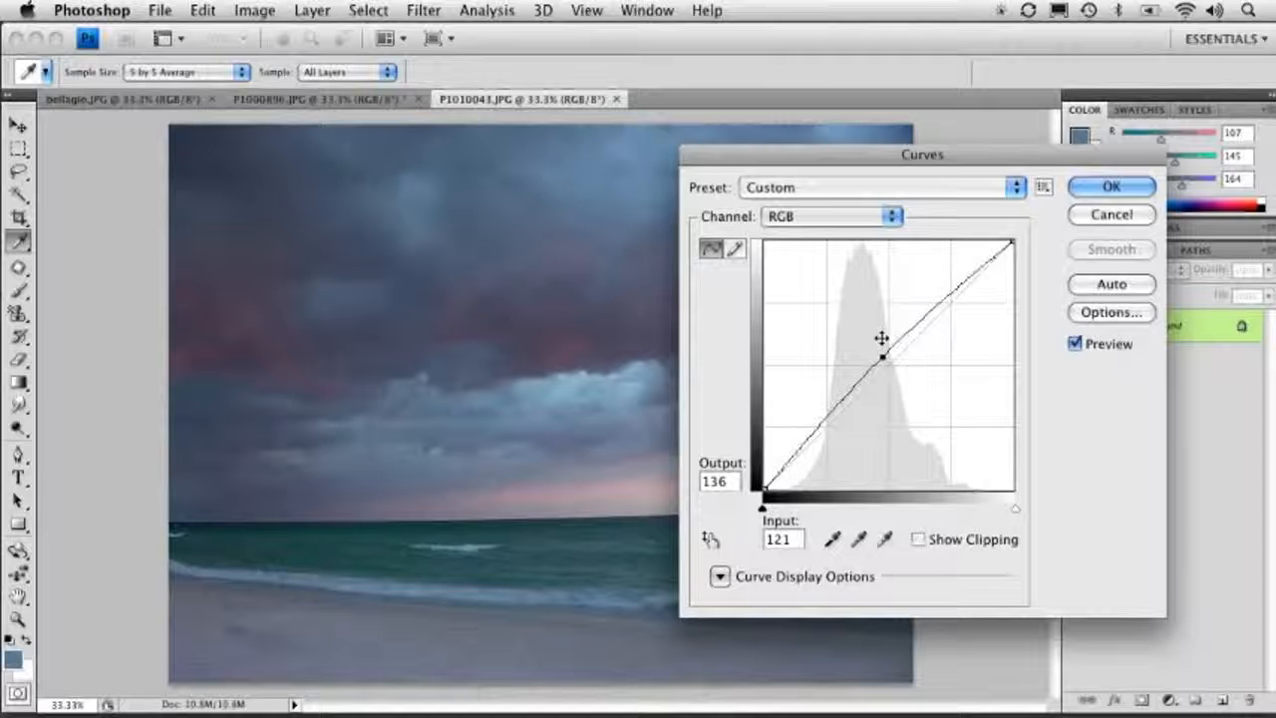
Step: Bend the RGB curve with extra points, including input 87 to output 36 and input 38 to output 108, and reset all Curves settings
drag(811, 424, 850, 454)
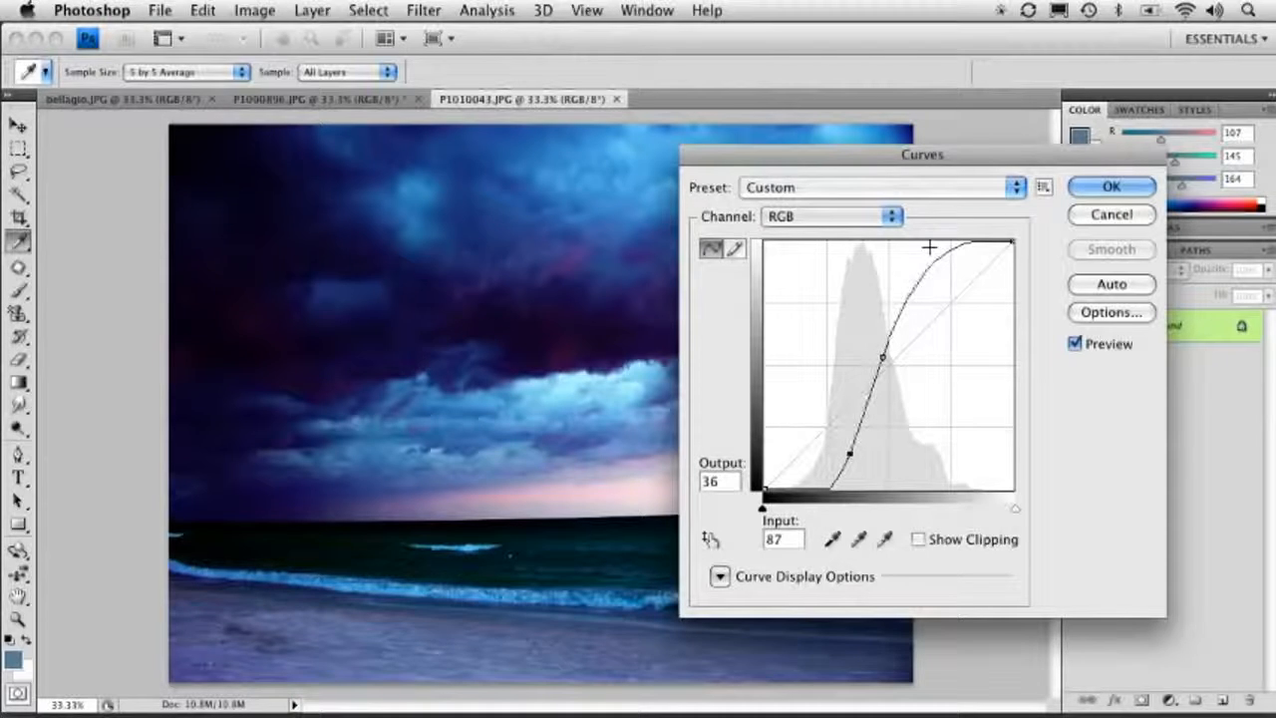
drag(929, 246, 876, 303)
drag(797, 479, 802, 384)
drag(810, 169, 645, 170)
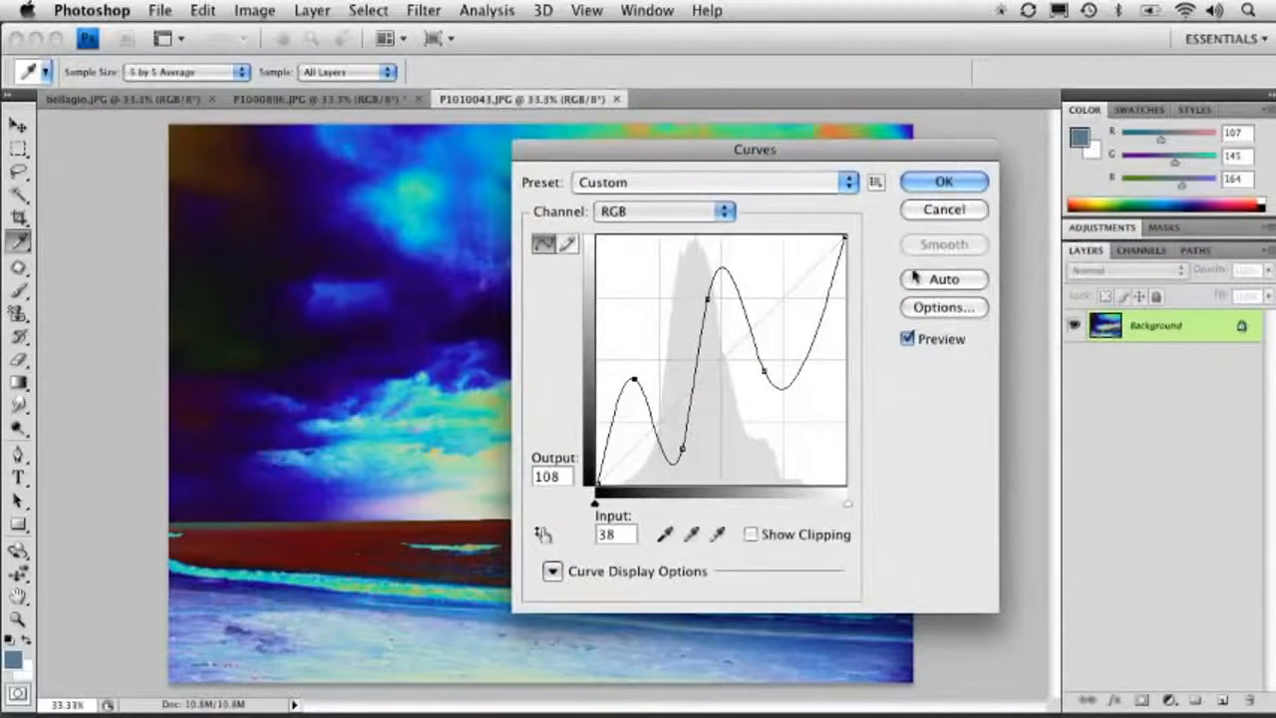
alt+click(943, 213)
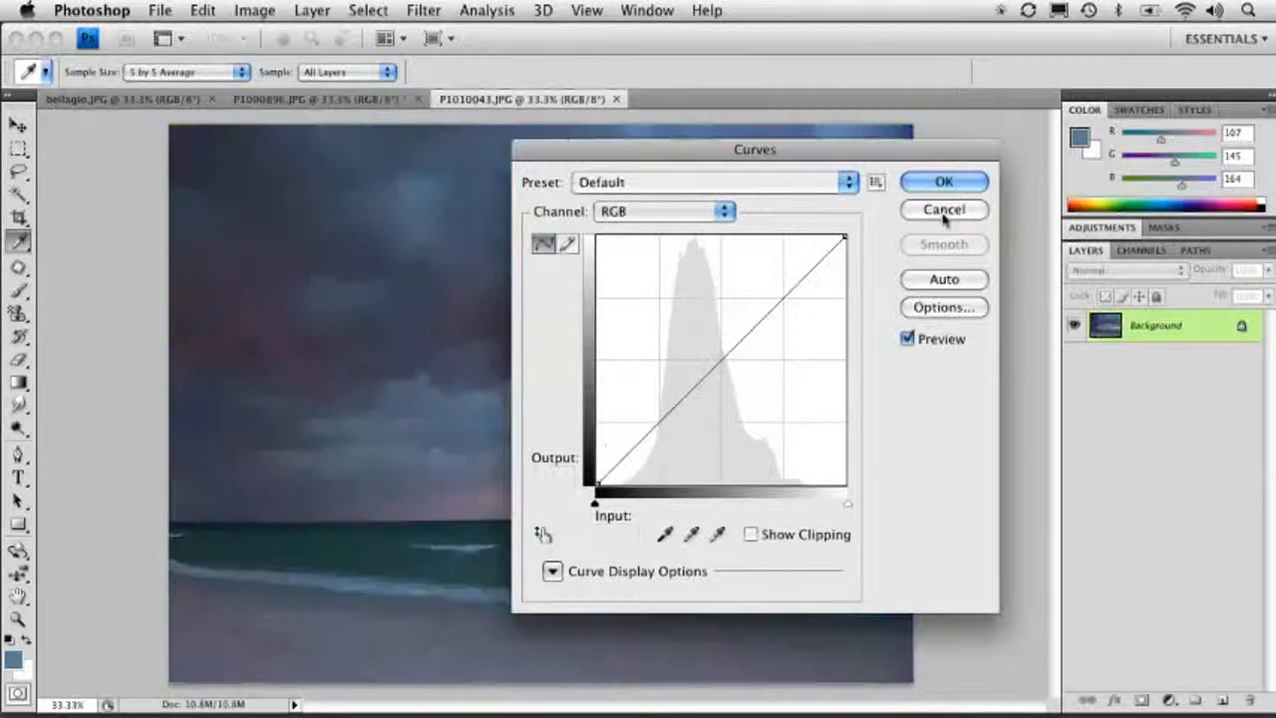
Step: Try the automatic correction in Curves and reset all its settings
drag(926, 157, 1077, 149)
click(1093, 273)
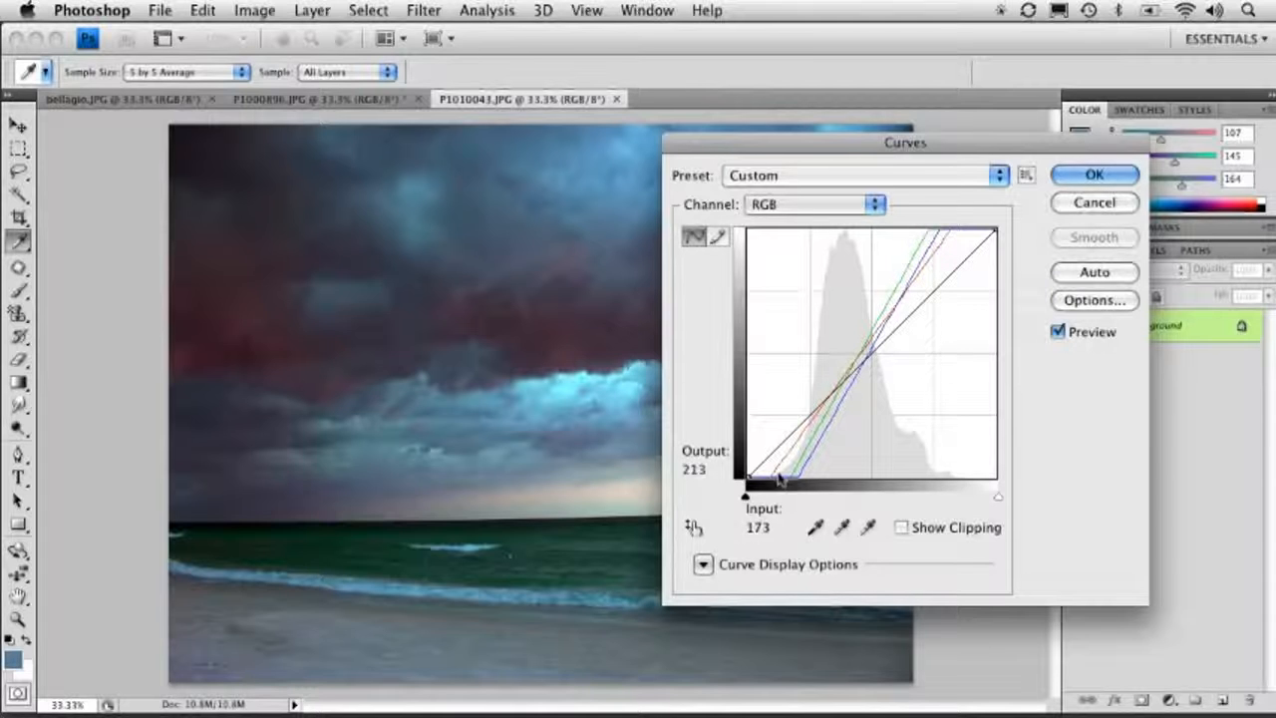
drag(767, 153, 715, 163)
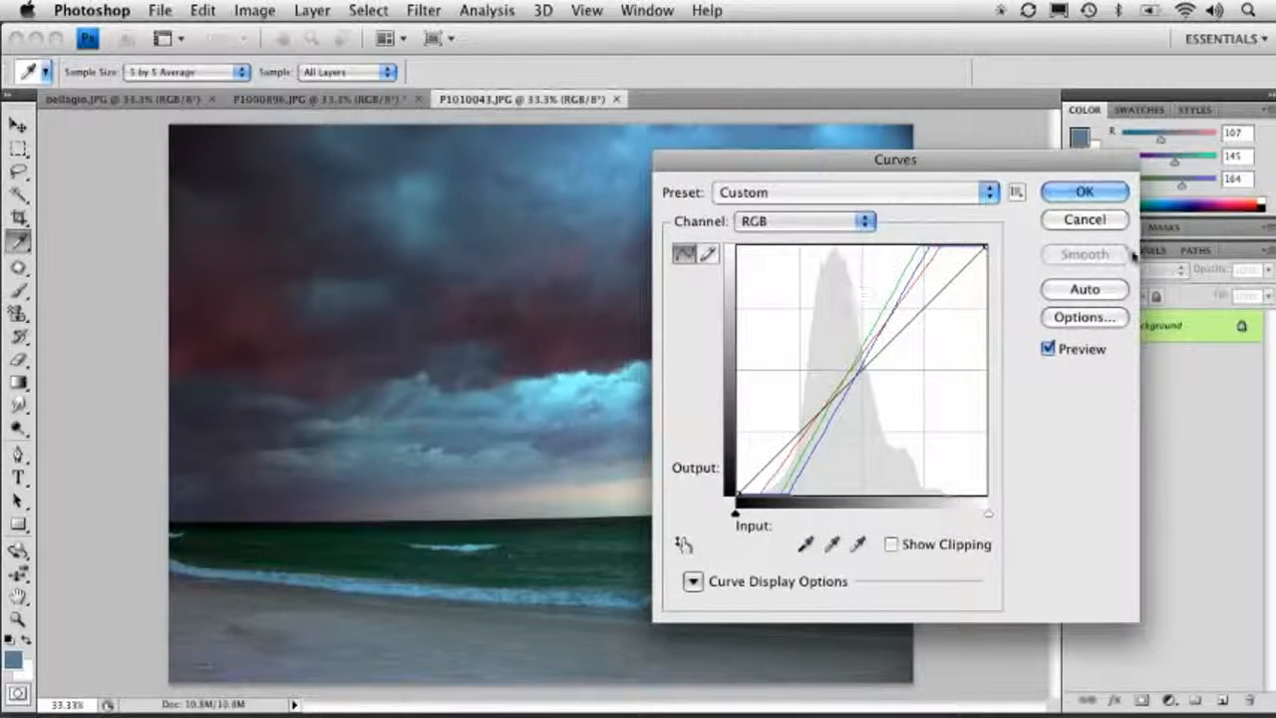
click(806, 544)
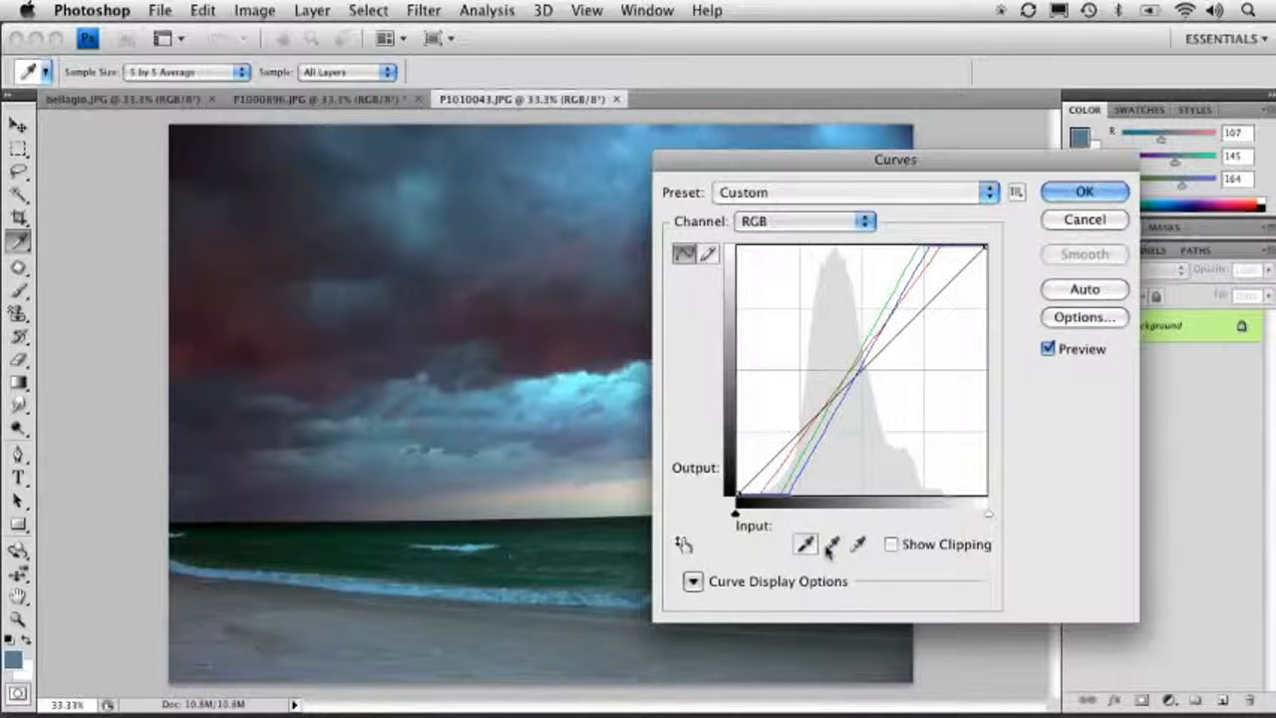
key(alt)
alt+click(1082, 219)
Step: Apply Curves with the black point sampled in the sky's dark upper-left corner and the white point in the bright cloud, and undo it
click(806, 544)
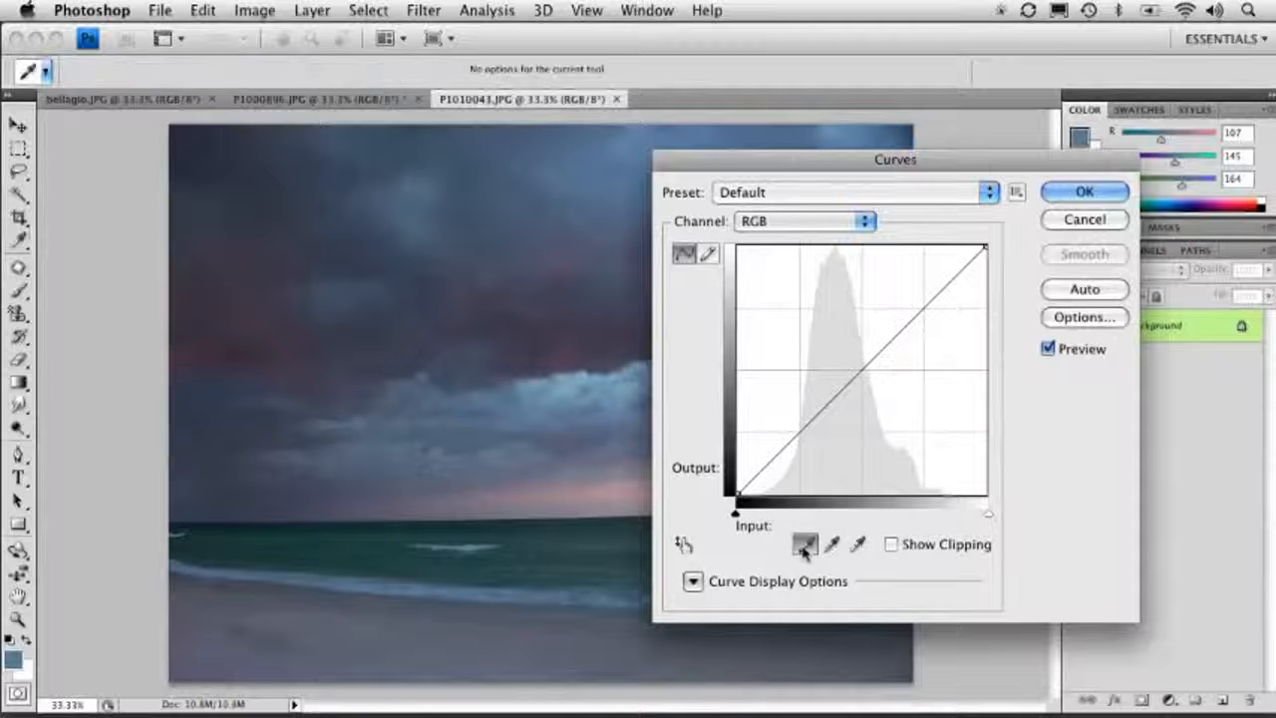
click(181, 133)
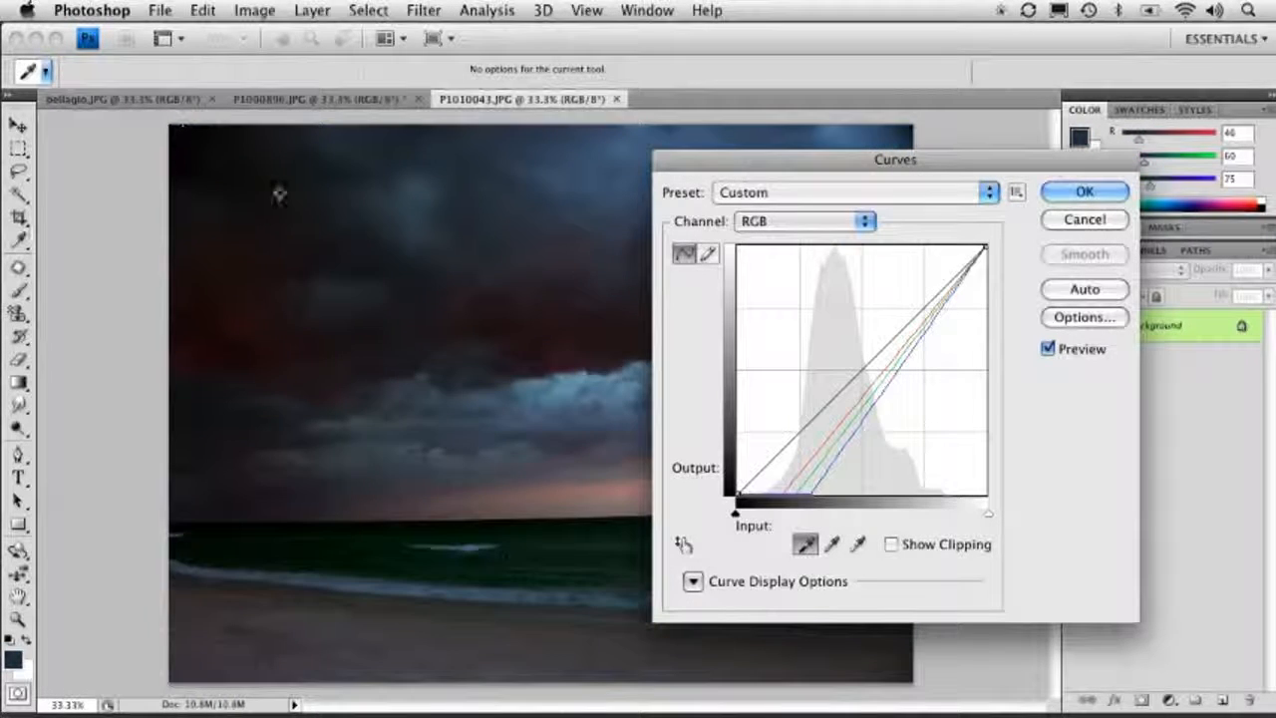
click(858, 544)
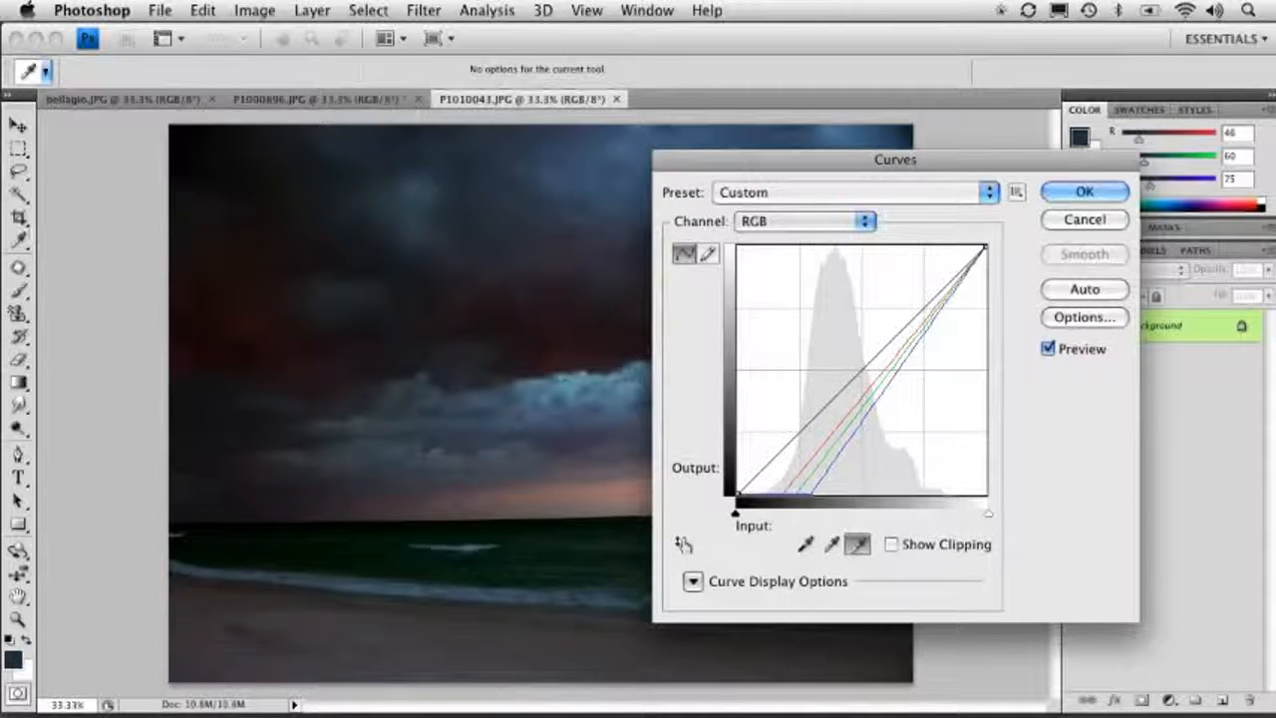
click(560, 389)
drag(748, 167, 858, 239)
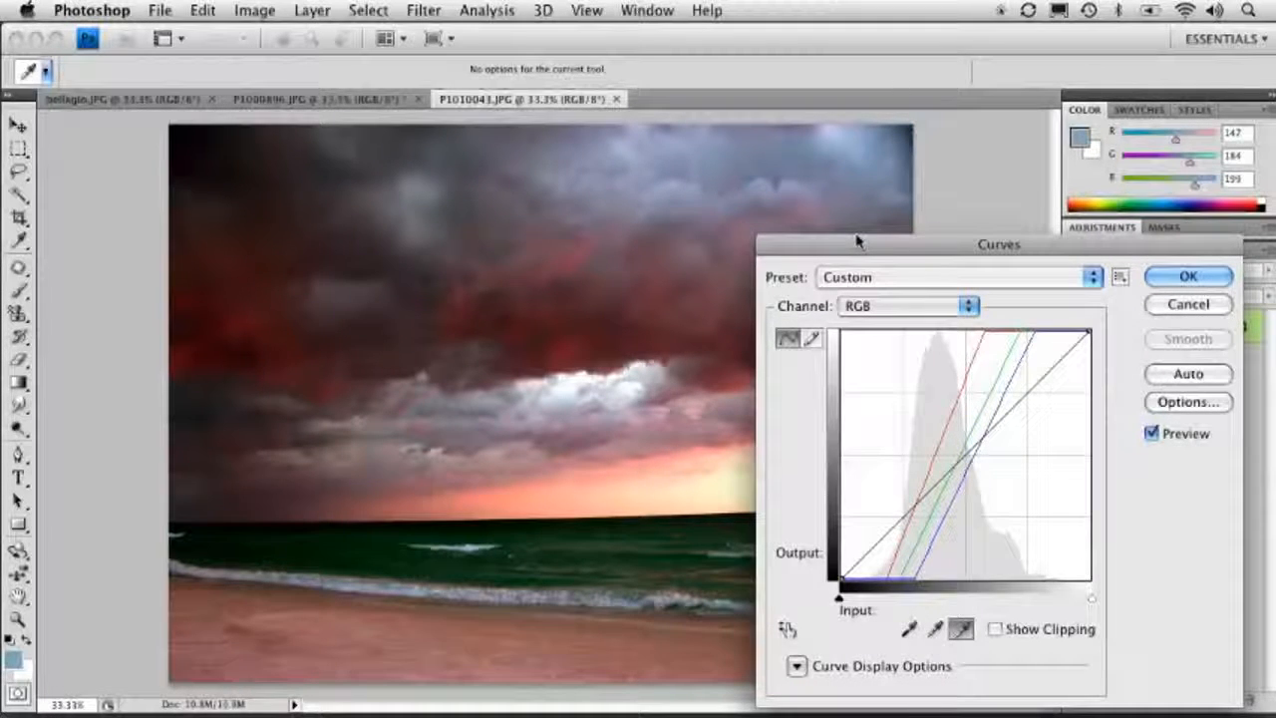
click(1179, 277)
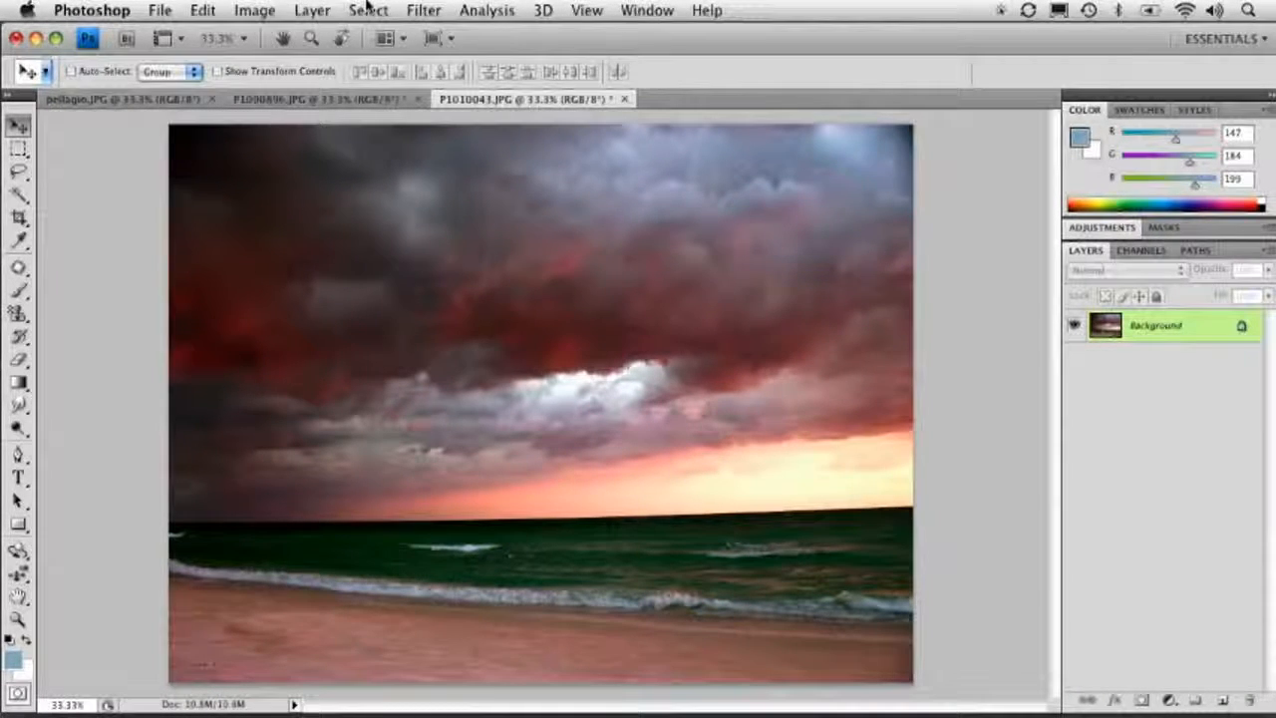
key(super+z)
Step: Open Hue/Saturation and raise the master saturation to +8
click(256, 12)
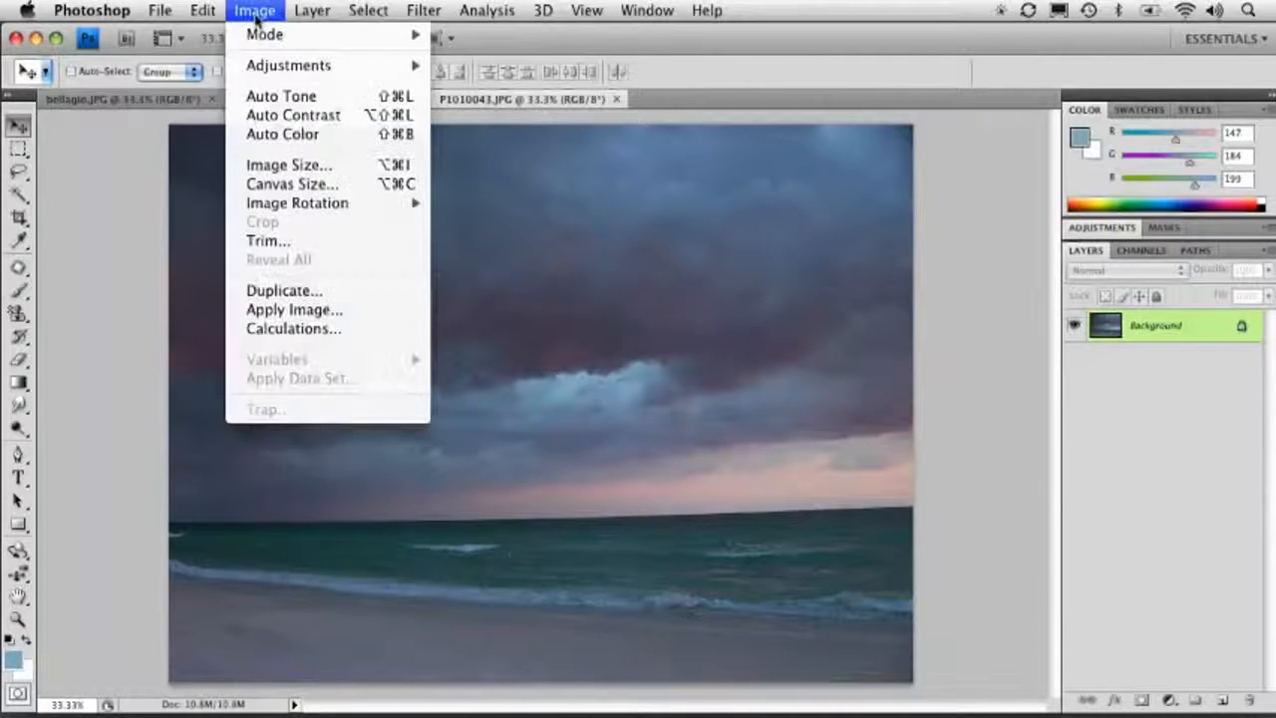
mouse_move(261, 65)
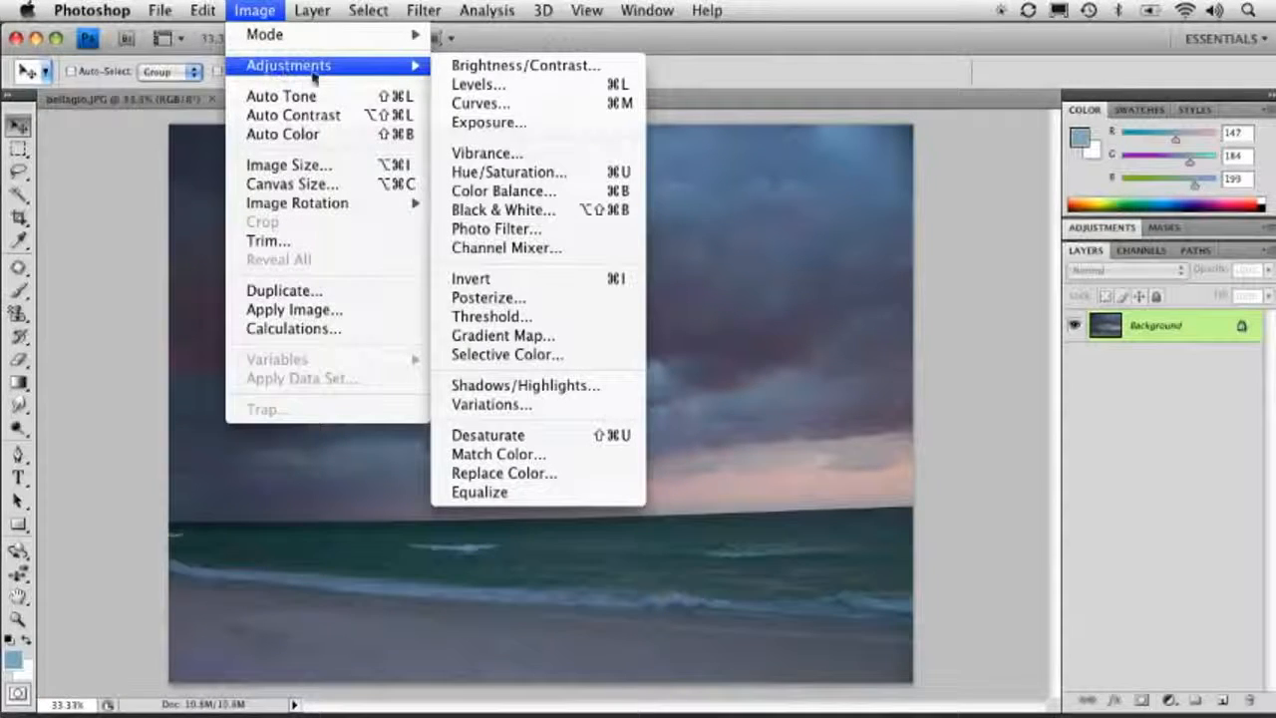
click(508, 174)
drag(550, 180, 843, 209)
mouse_move(869, 387)
mouse_down()
mouse_move(939, 402)
mouse_move(857, 390)
mouse_move(876, 391)
mouse_up()
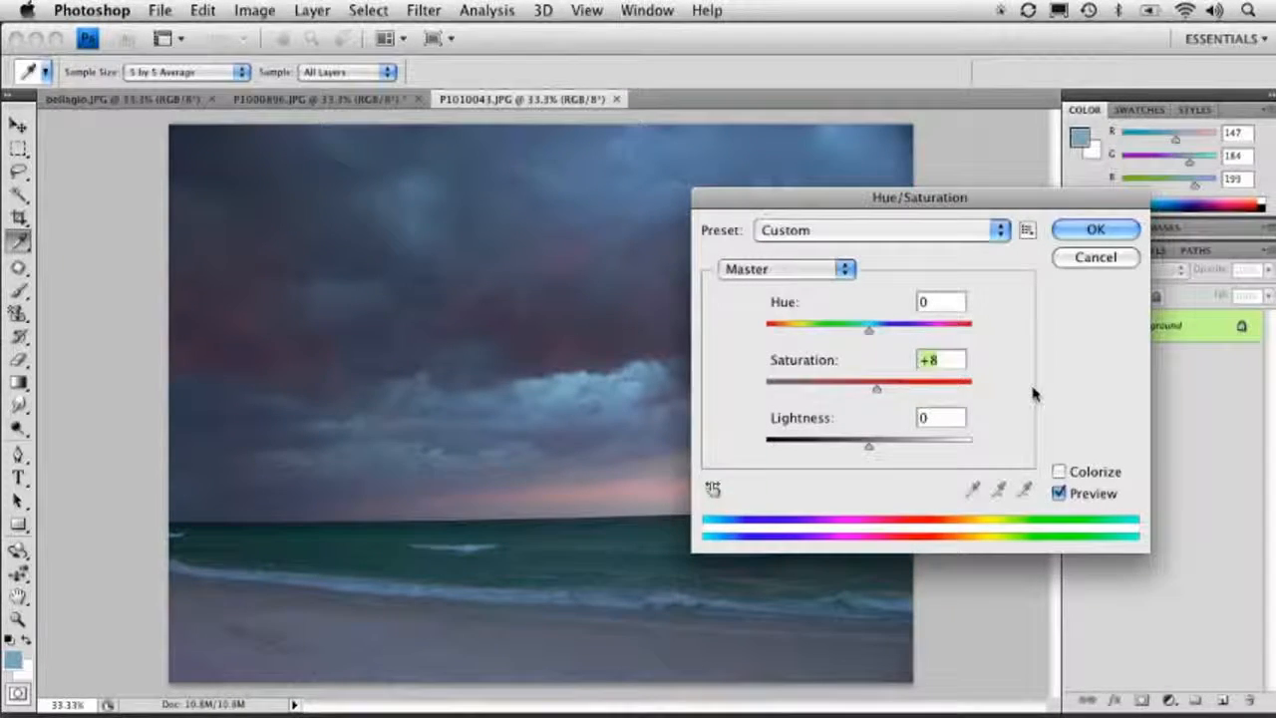
Step: Try colorizing the photo with hue 145 and lightness +35, and cancel Hue/Saturation
click(1061, 472)
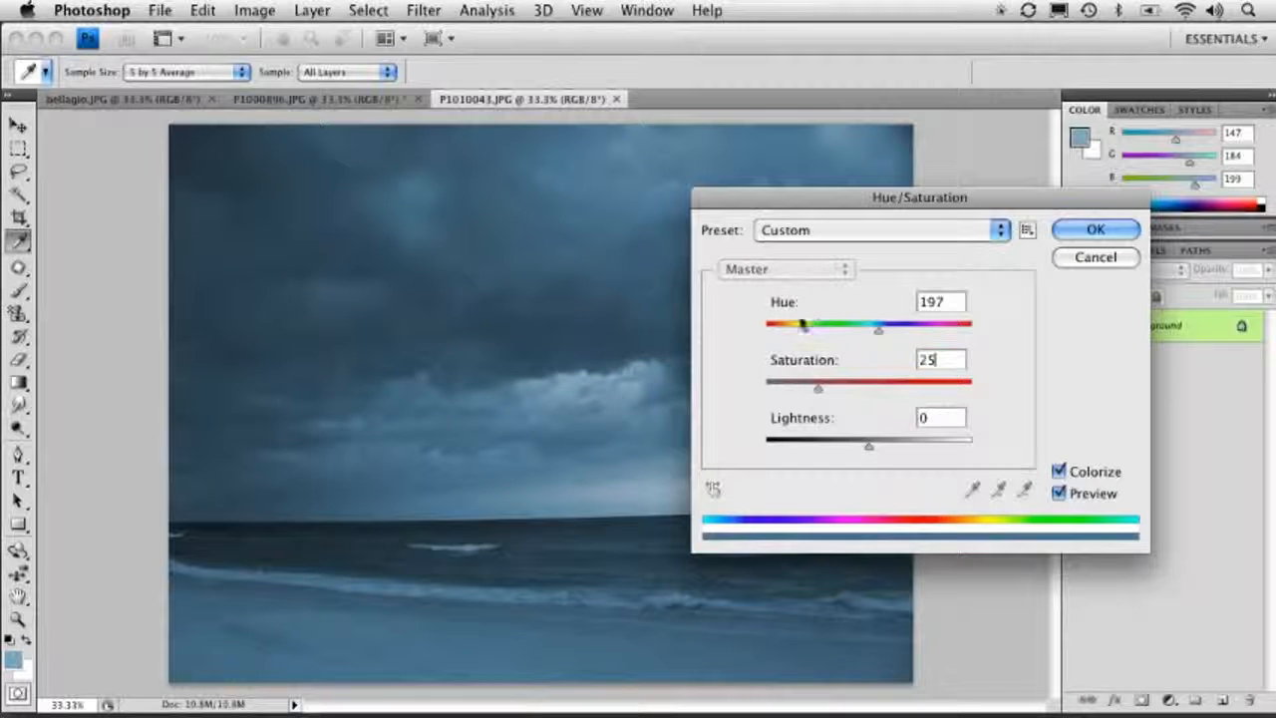
drag(878, 329, 849, 335)
drag(869, 446, 905, 445)
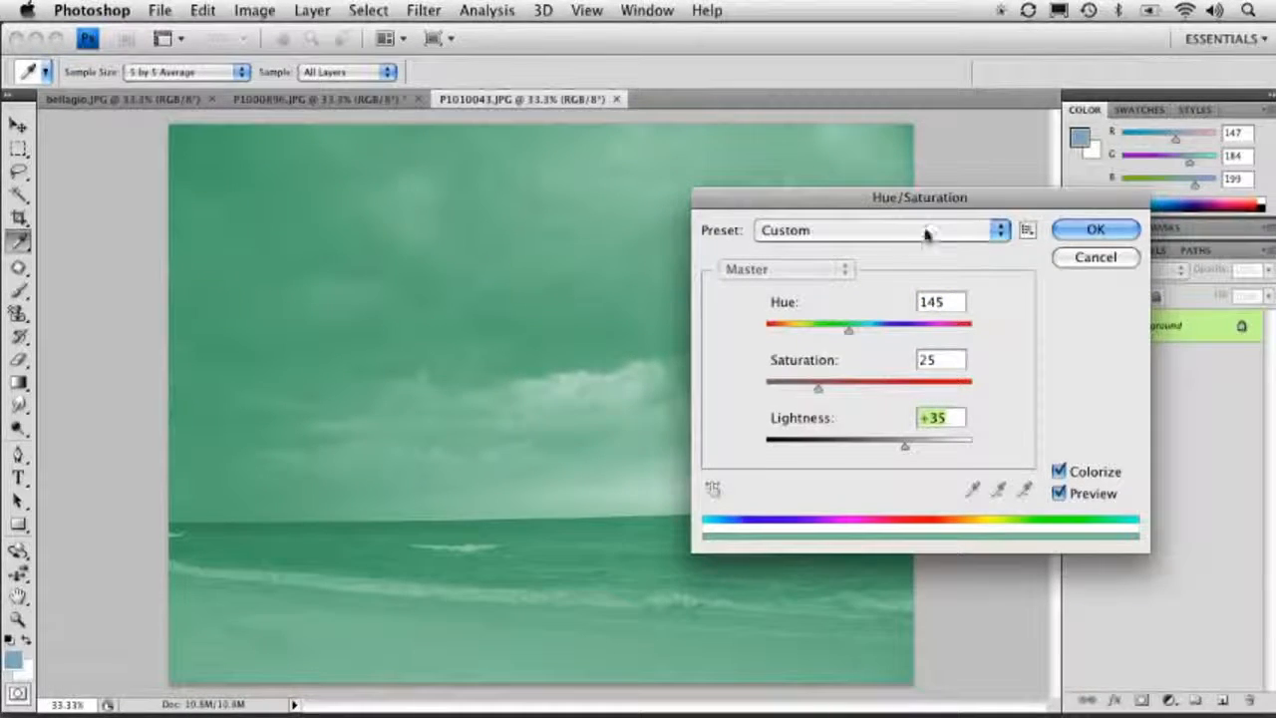
click(1083, 257)
Step: Try a Gradient Map with the copper-brown preset gradient on the photo, and cancel it
click(267, 10)
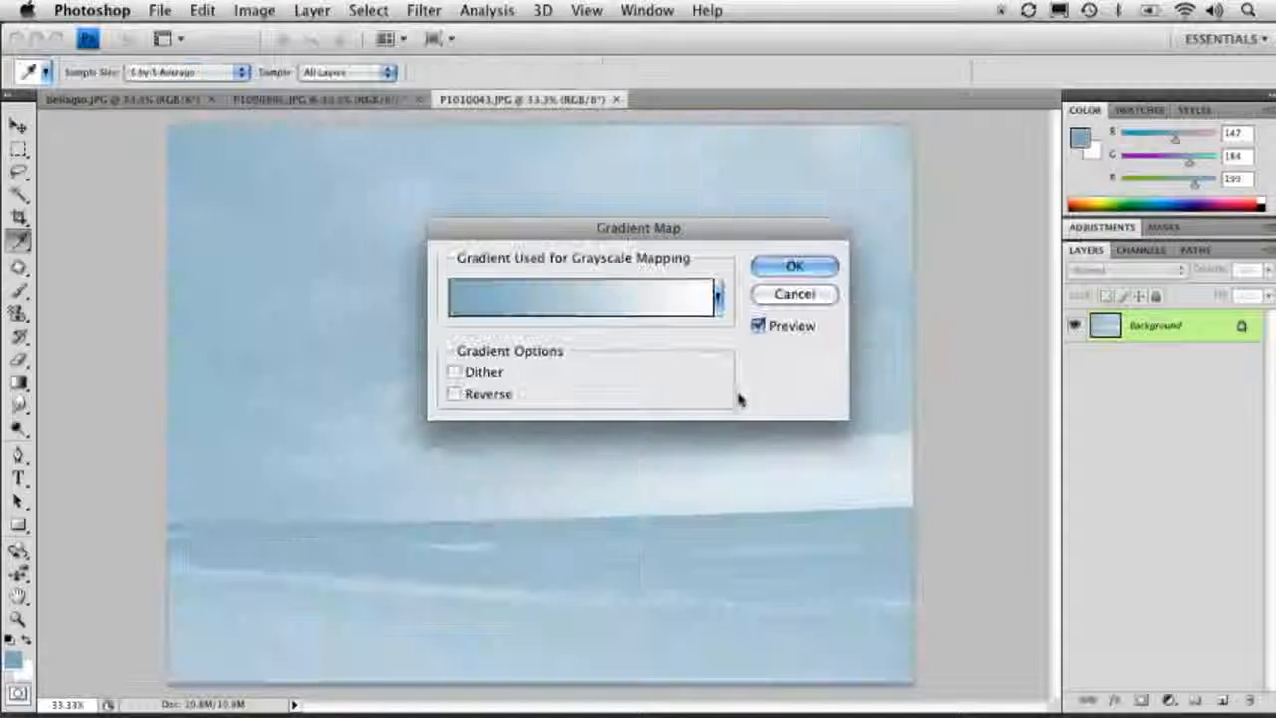
click(718, 296)
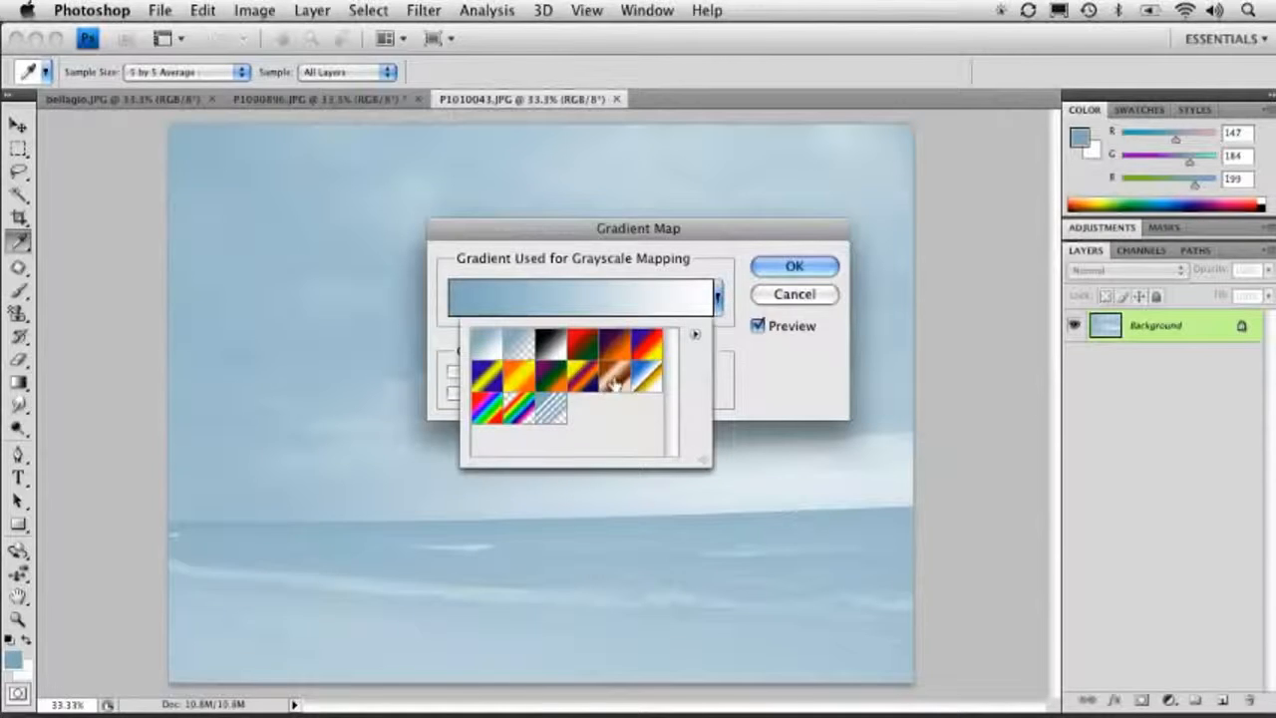
click(682, 248)
click(718, 296)
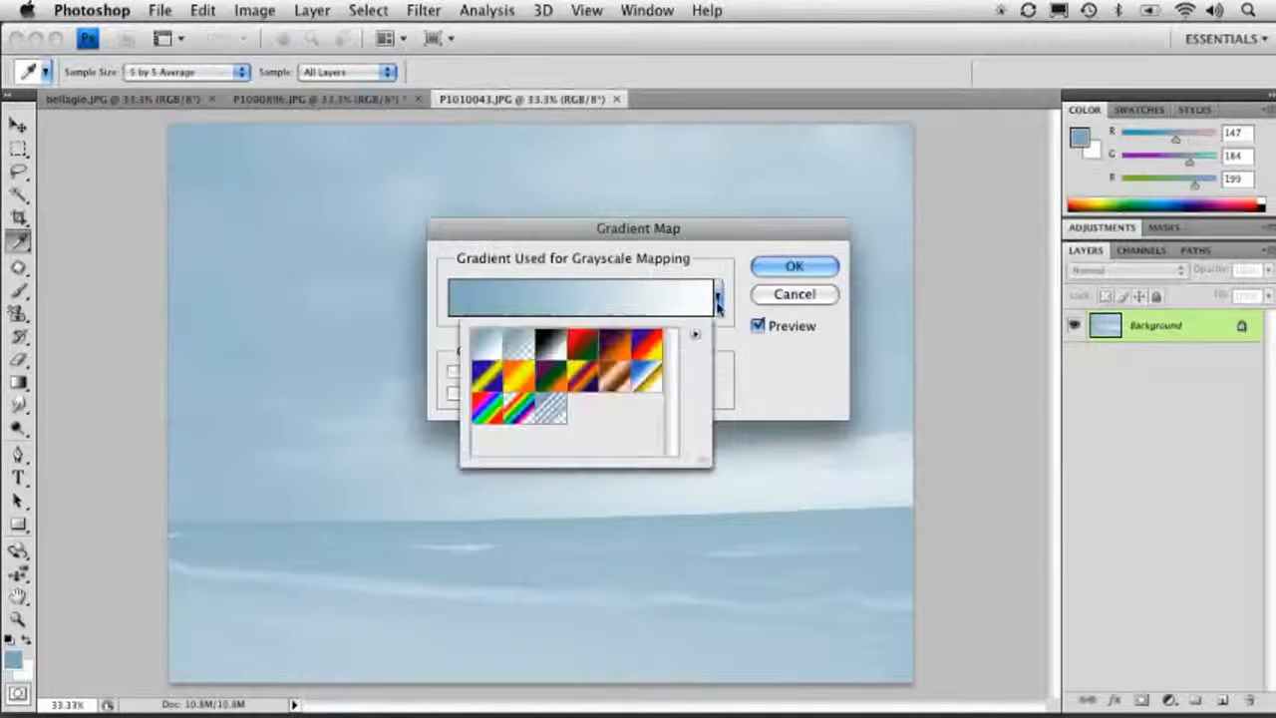
click(615, 375)
drag(529, 235, 561, 274)
click(826, 334)
key(v)
Step: Open the Black & White adjustment and set Reds to 36%
click(265, 9)
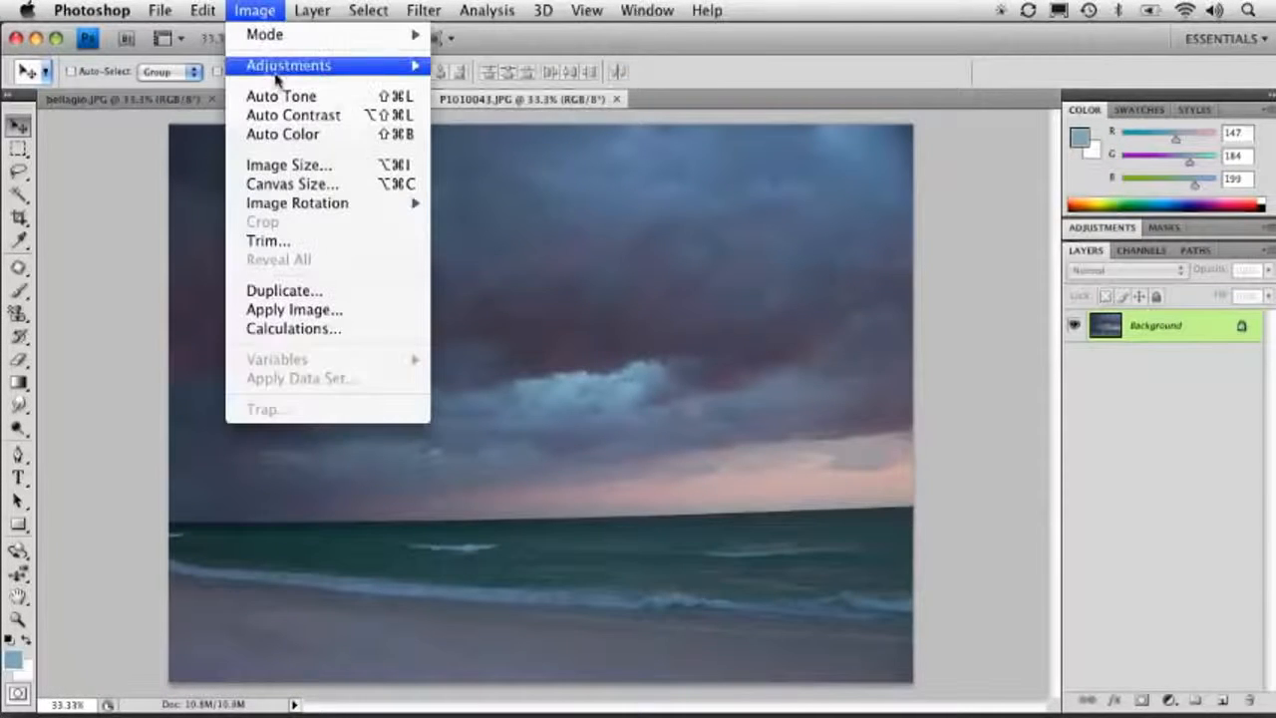
mouse_move(277, 77)
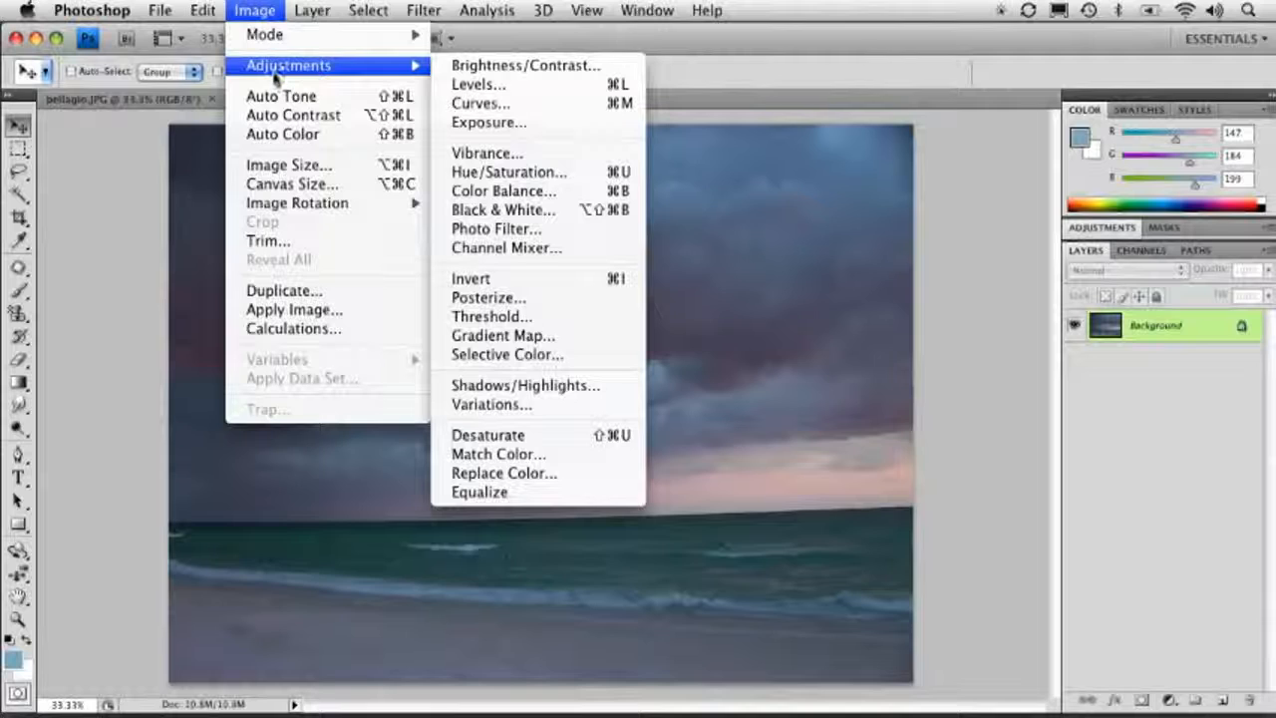
click(545, 211)
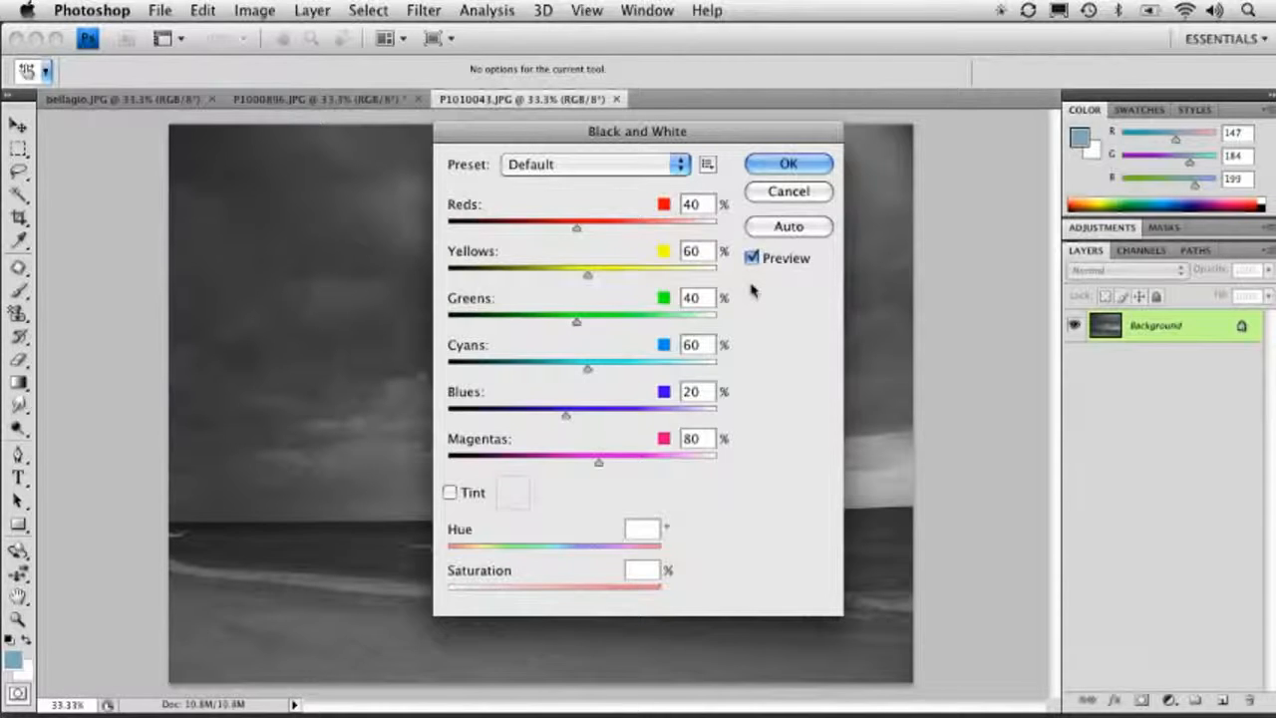
drag(524, 137, 846, 163)
mouse_move(898, 255)
mouse_down()
mouse_move(878, 256)
mouse_move(895, 256)
mouse_up()
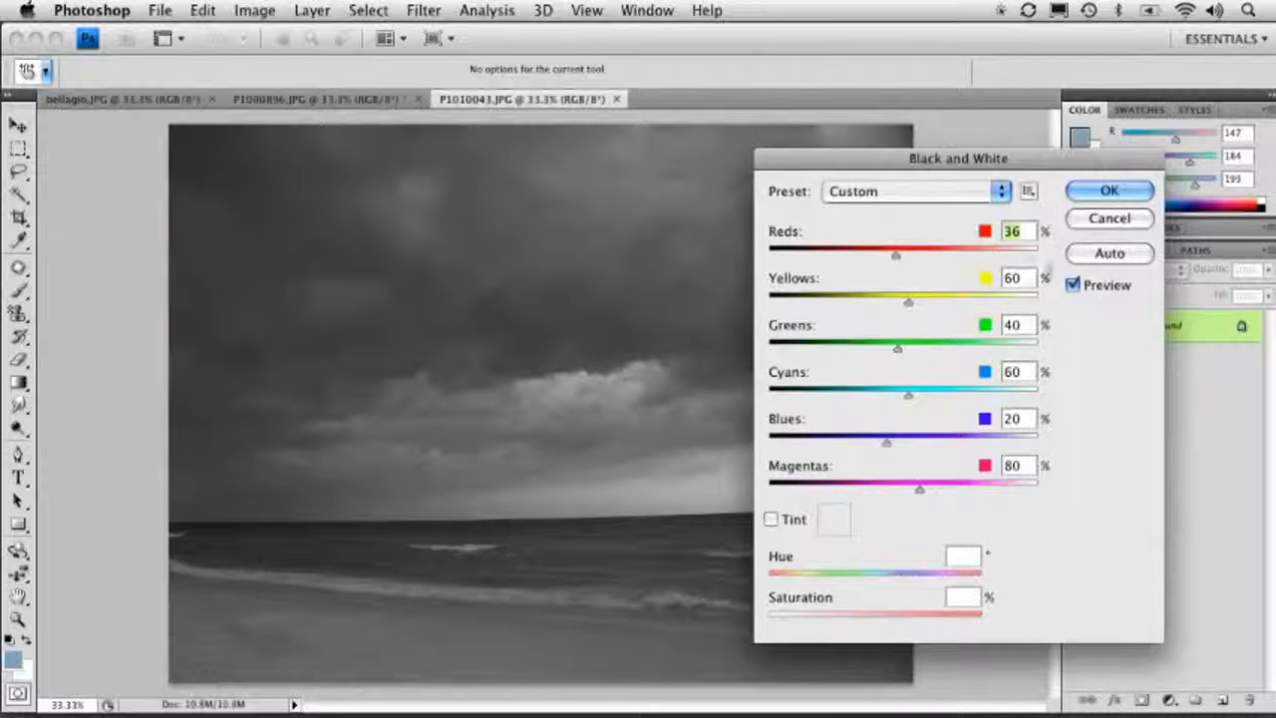
Step: Set Blues to 97% and Cyans to 55%, and undo the Black & White conversion after applying it
drag(877, 399, 979, 404)
drag(894, 449, 928, 443)
drag(960, 393, 902, 400)
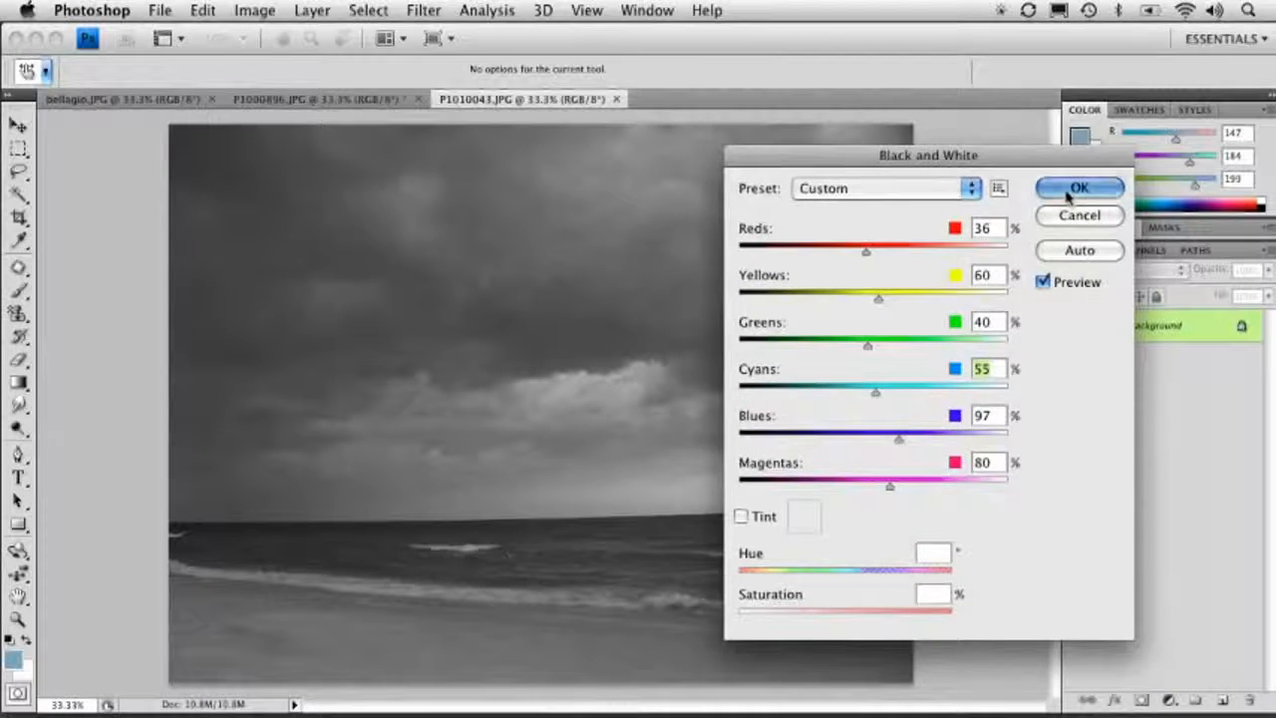
click(1092, 189)
key(ctrl+z)
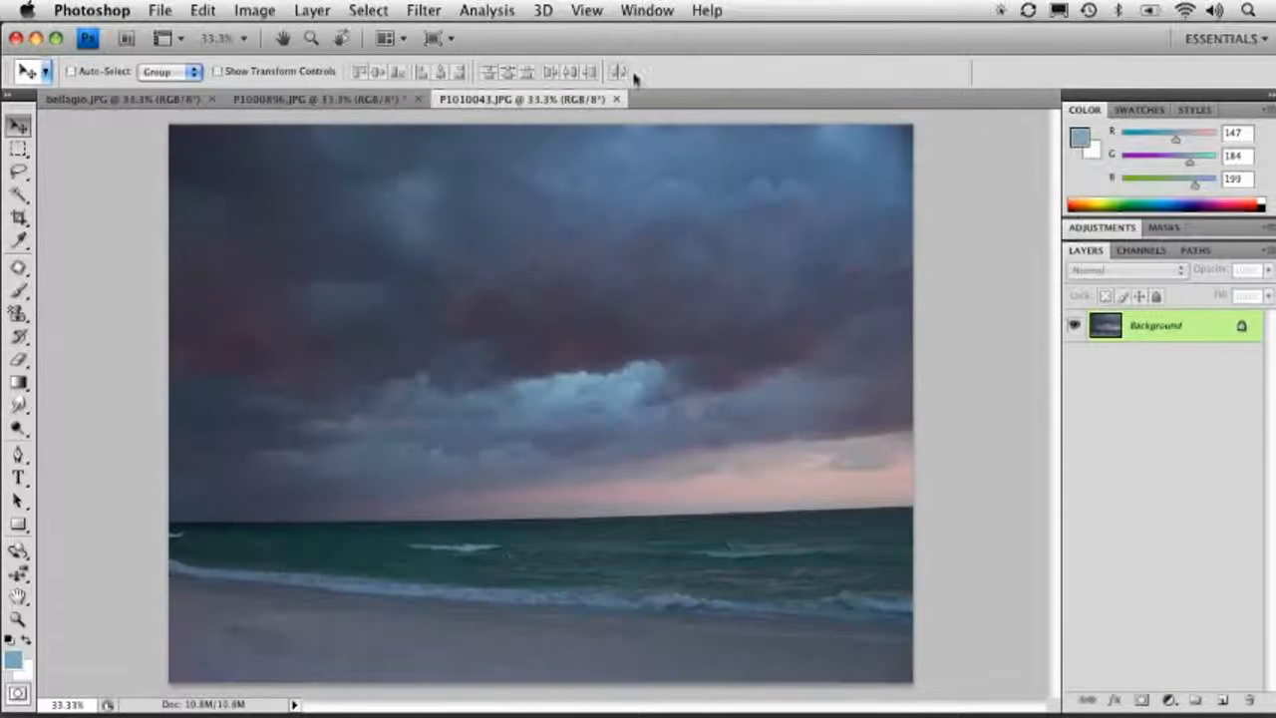
Step: Apply an Exposure adjustment with exposure +0.95 and offset -0.0633 to the photo
click(260, 11)
mouse_move(271, 65)
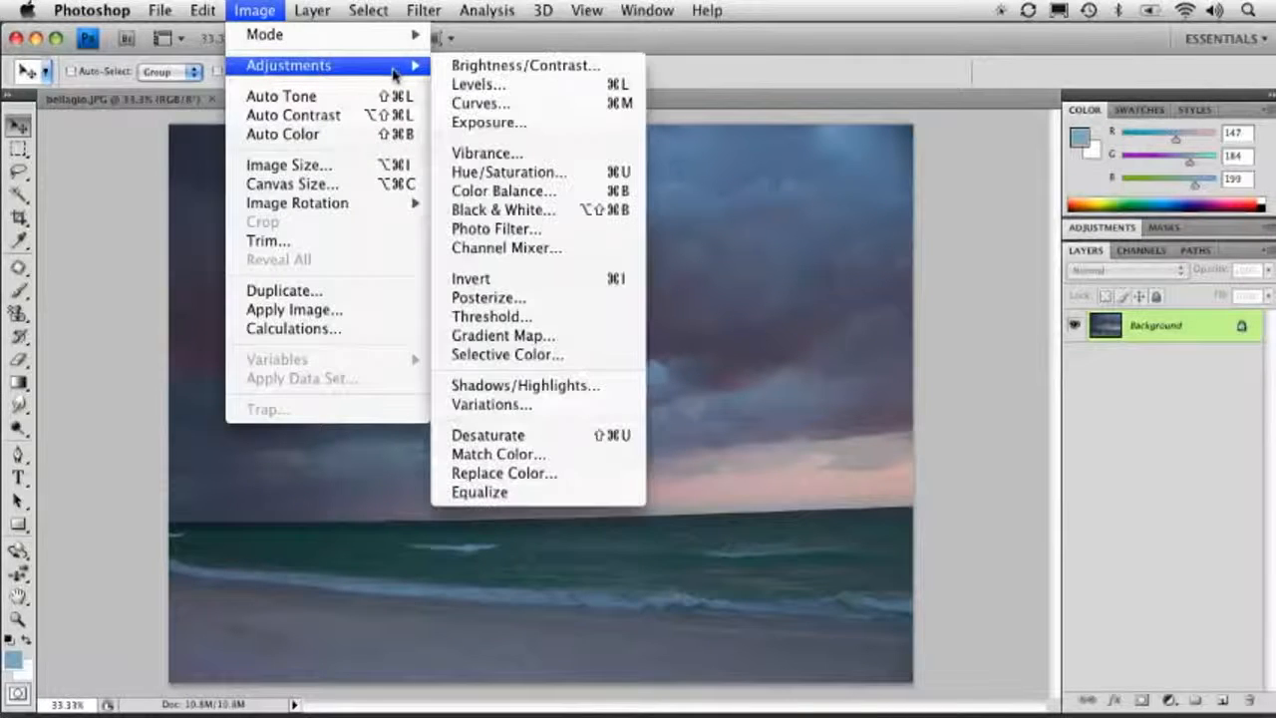
click(517, 121)
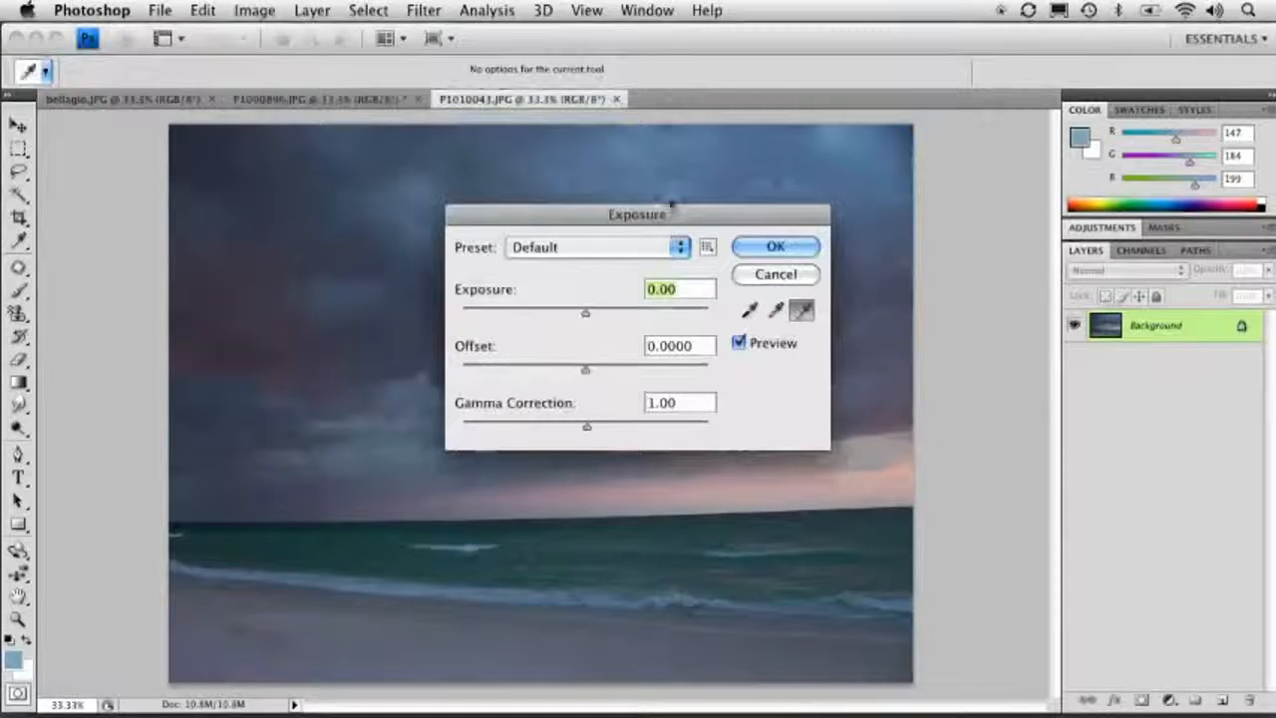
drag(672, 205, 998, 177)
drag(911, 284, 922, 286)
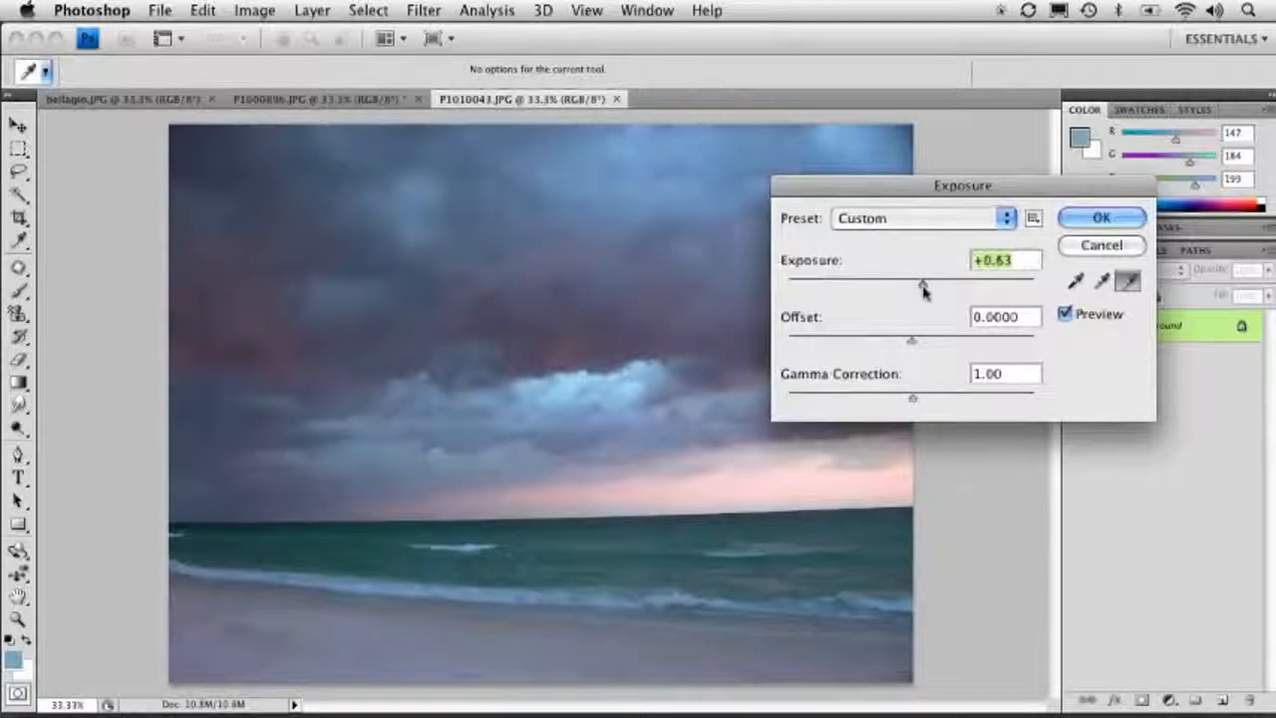
drag(911, 342, 896, 345)
drag(923, 284, 929, 285)
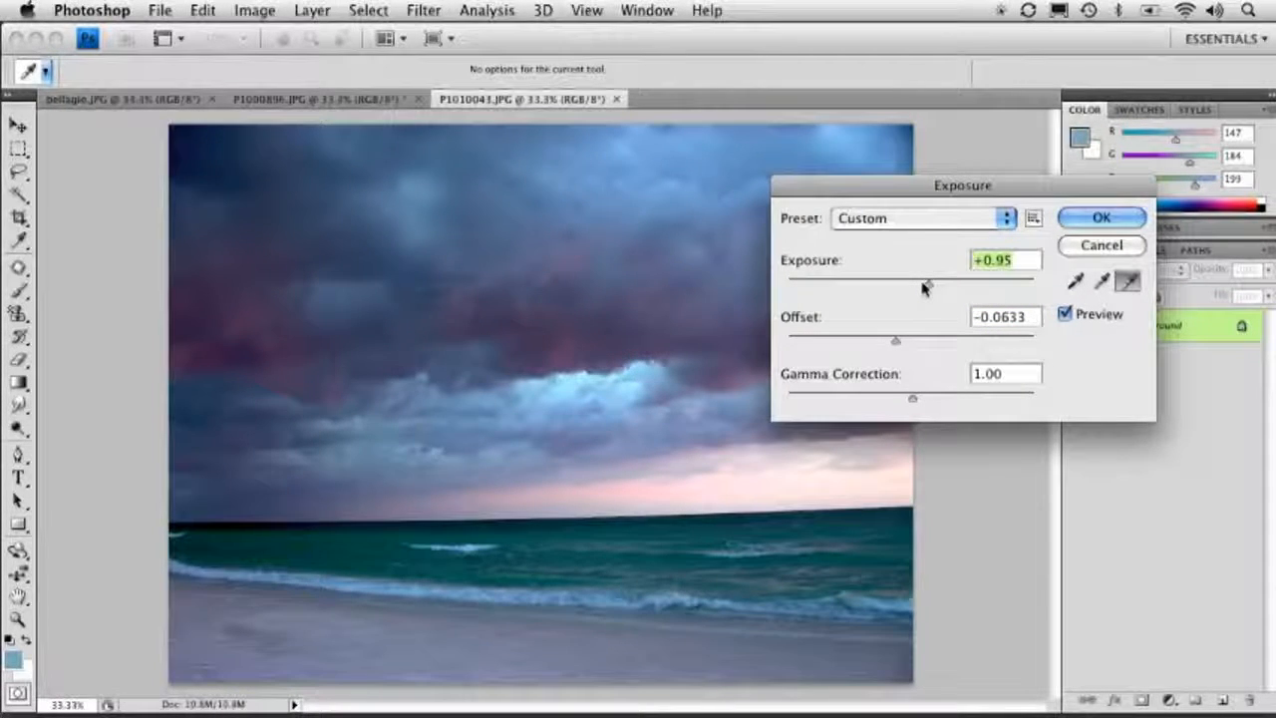
click(1079, 215)
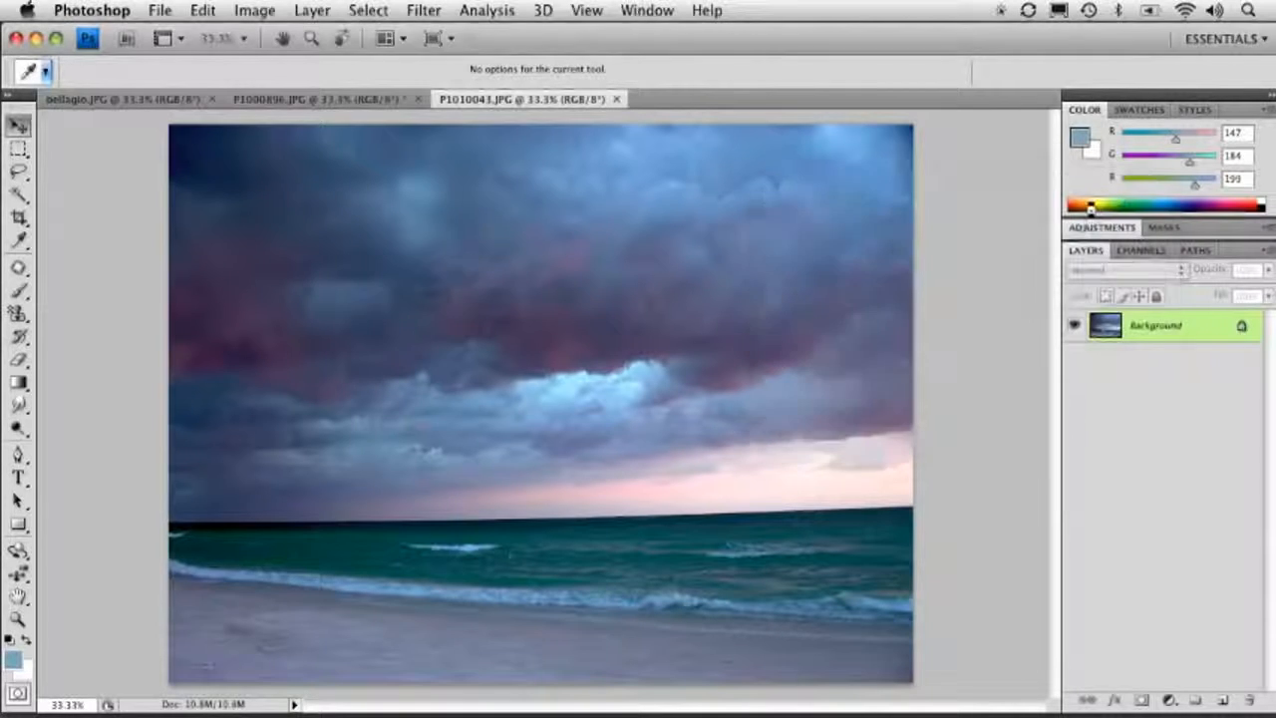
key(v)
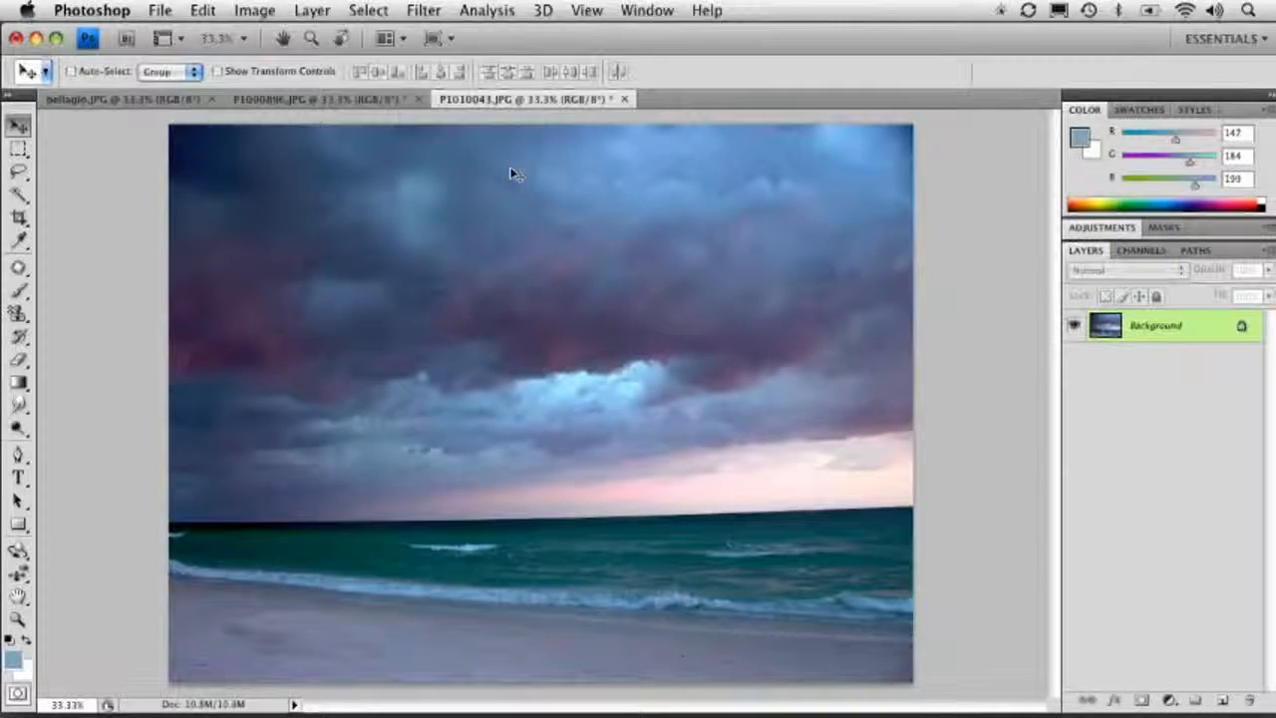
Step: Open Levels to examine the adjusted photo's histogram, and close it with the default settings
click(251, 12)
mouse_move(261, 65)
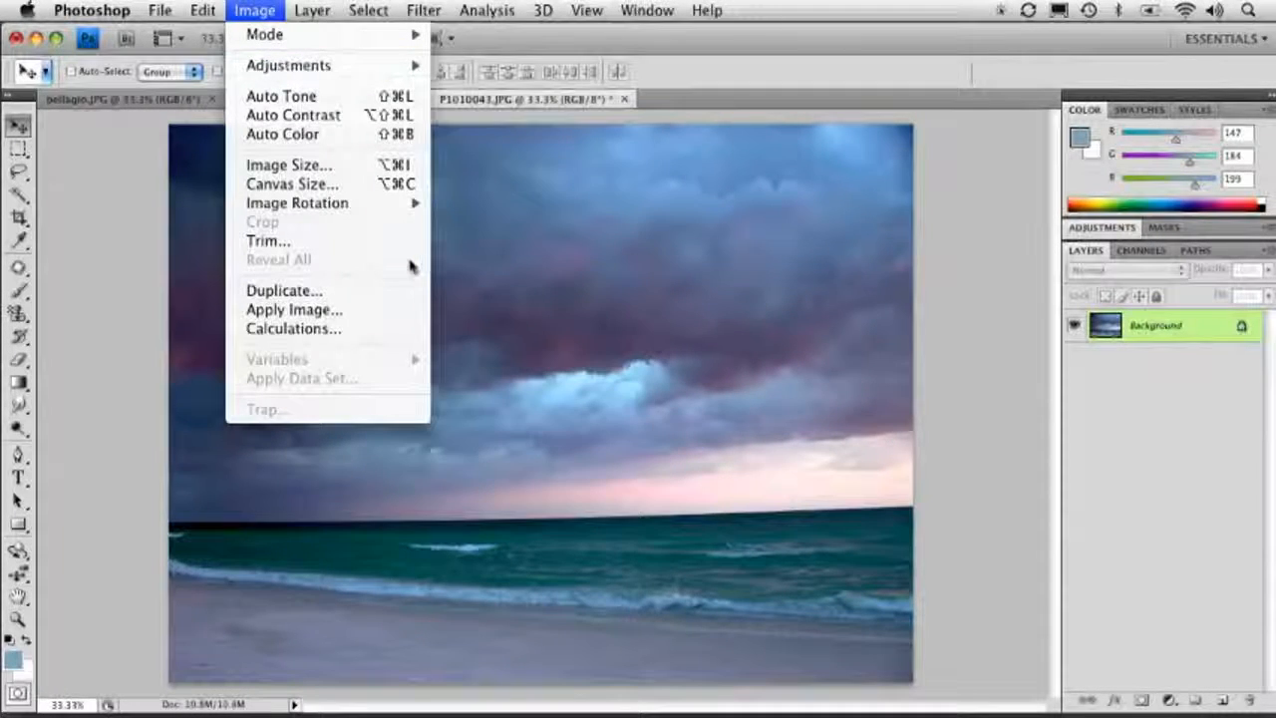
mouse_move(378, 65)
click(499, 86)
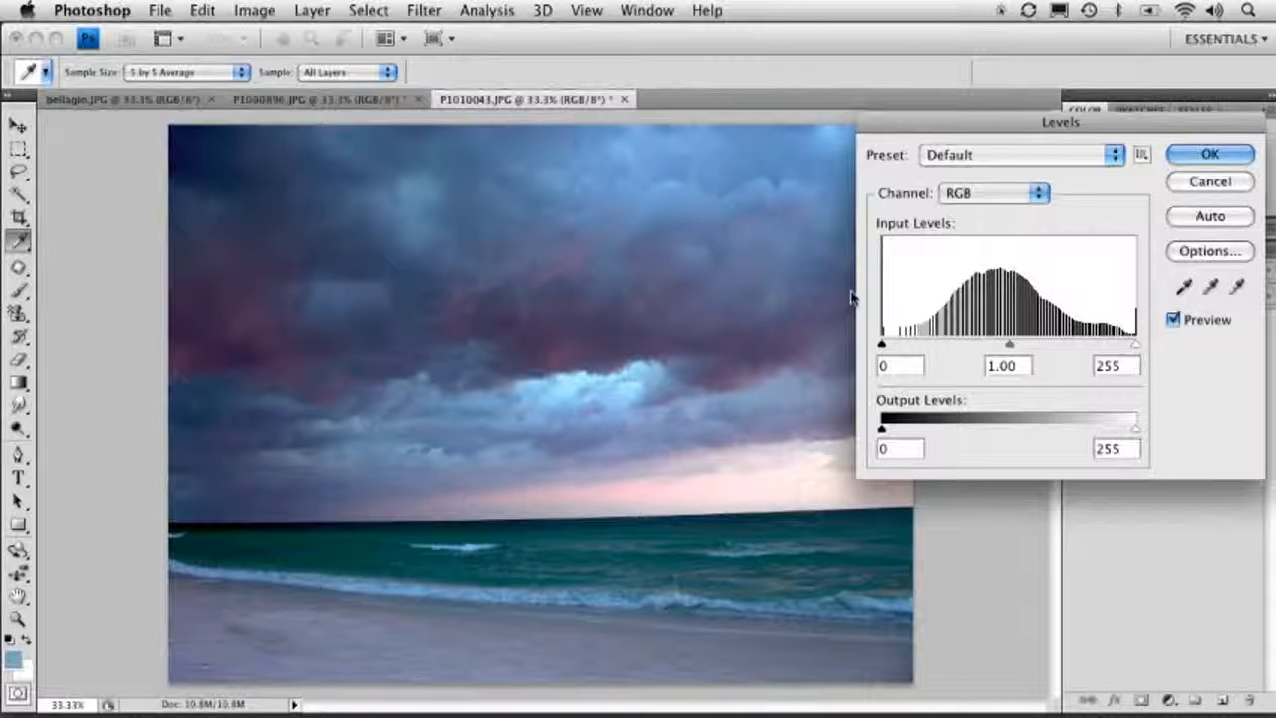
click(1199, 157)
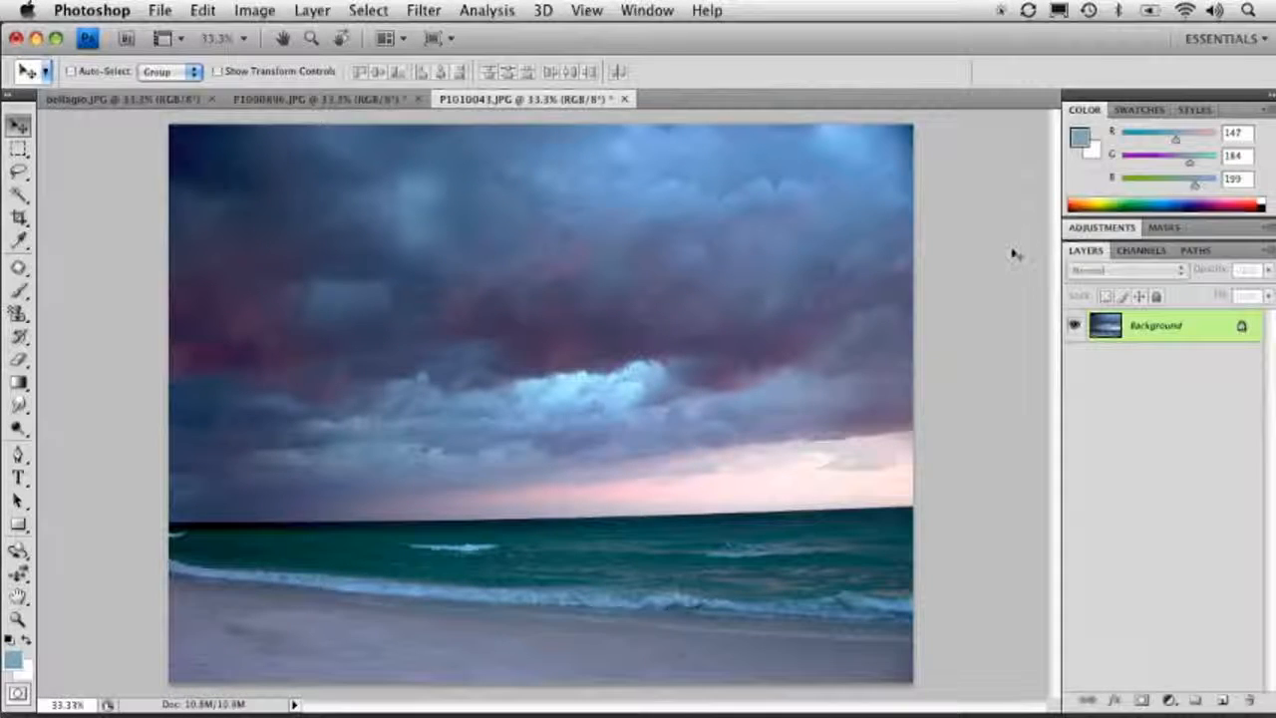